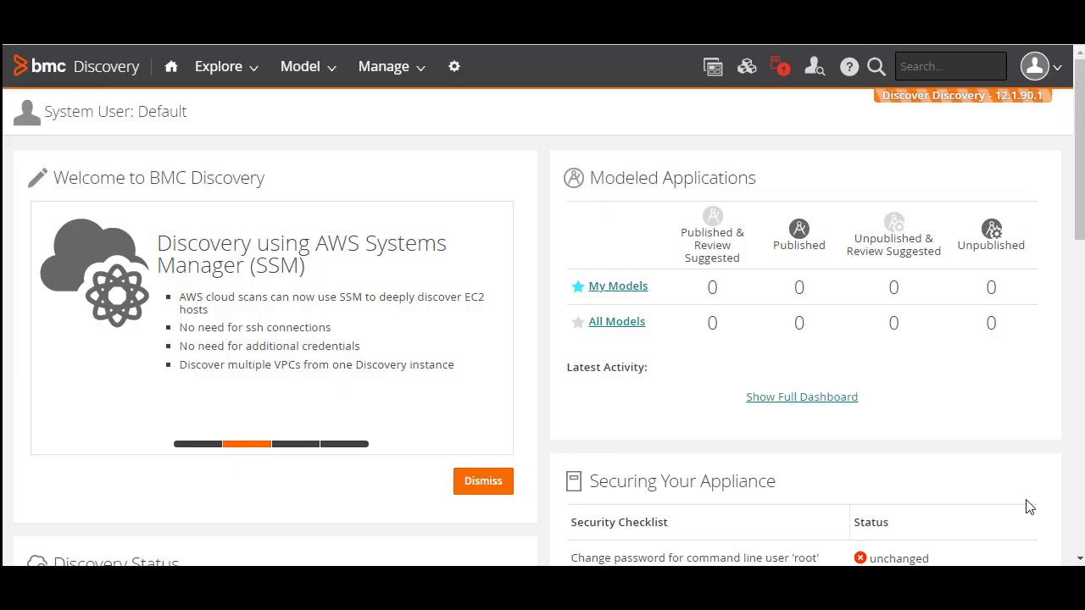
# - Go to Manage > Discovery and start all scans so scanning switches from stopped to running
pyautogui.click(386, 68)
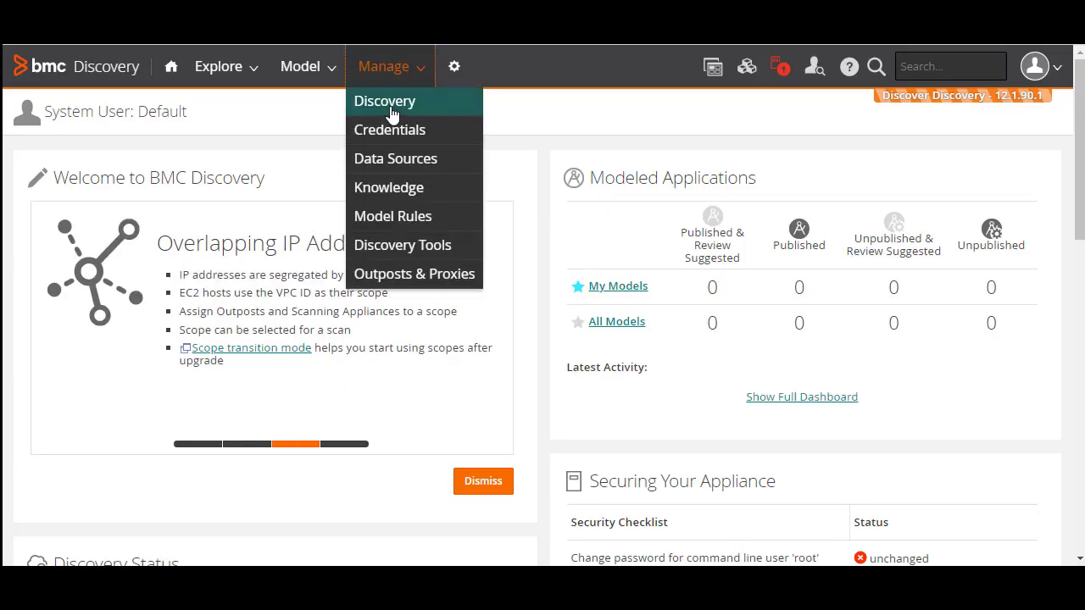
pyautogui.click(391, 112)
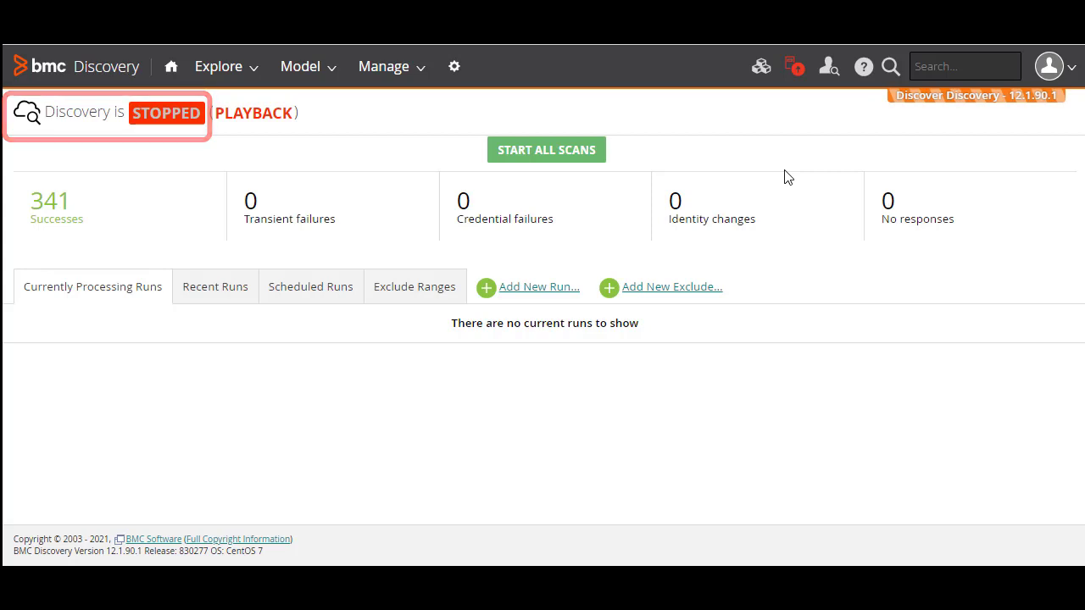
pyautogui.click(550, 153)
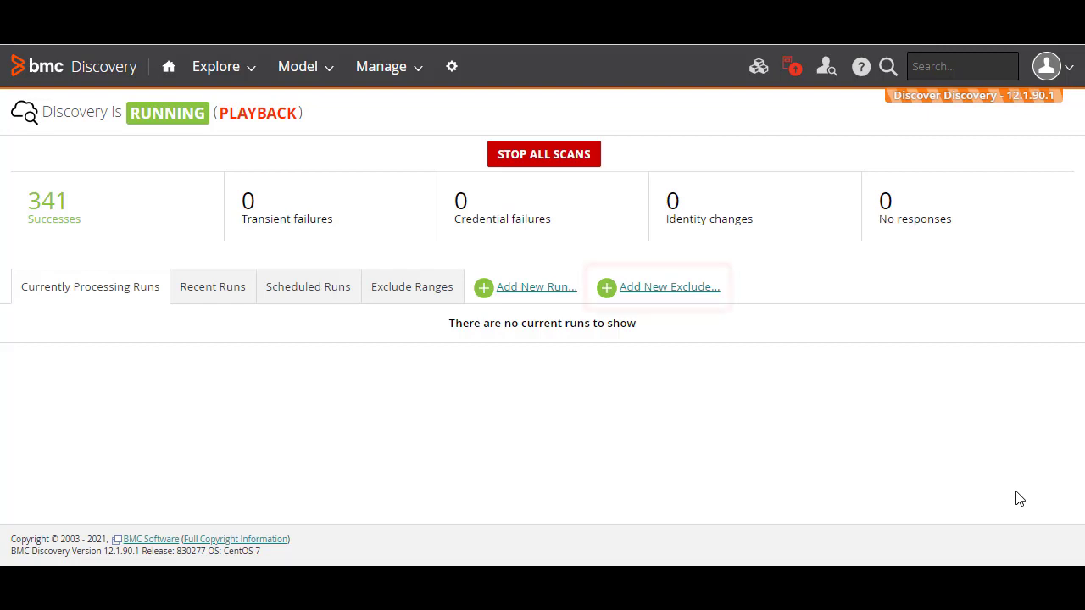
# - Begin a new exclude range set to Scheduled, Once per week, with start and end hours left at 00
pyautogui.click(669, 291)
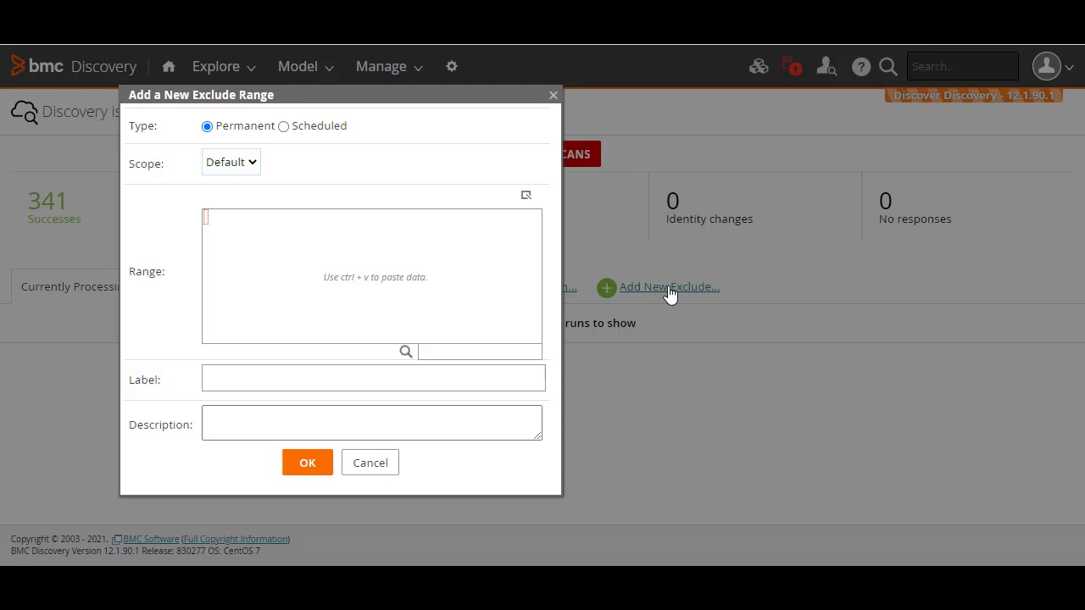
pyautogui.click(285, 127)
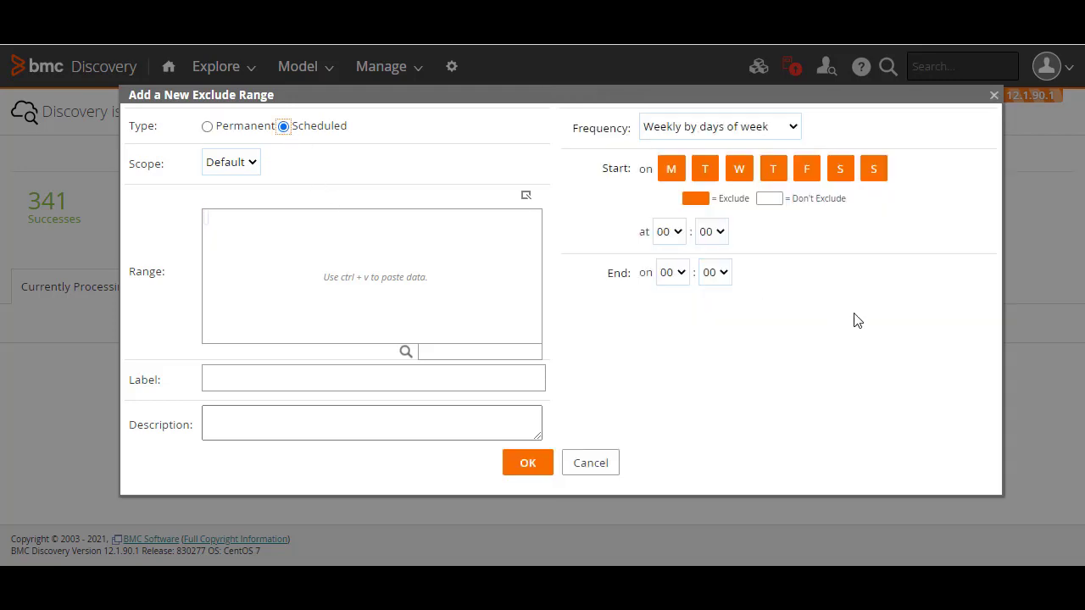
pyautogui.click(794, 128)
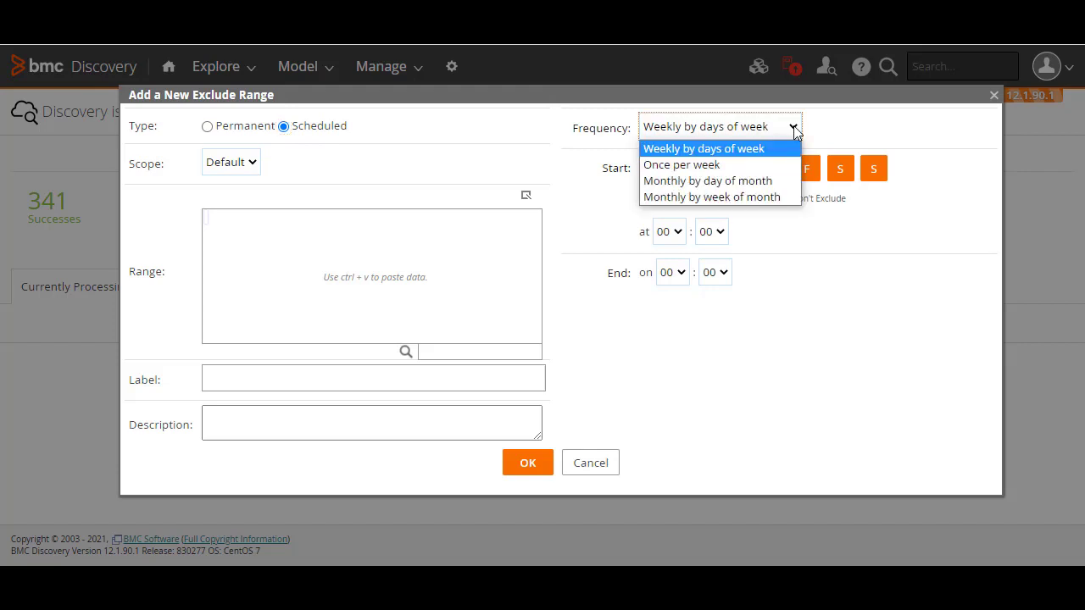
pyautogui.click(758, 166)
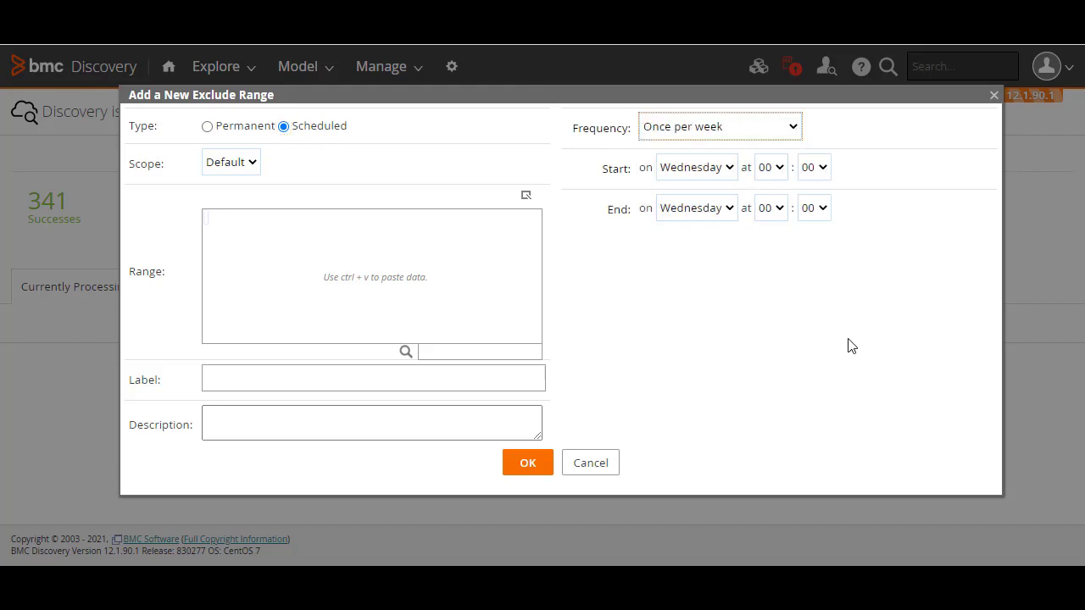
pyautogui.click(786, 169)
pyautogui.click(784, 170)
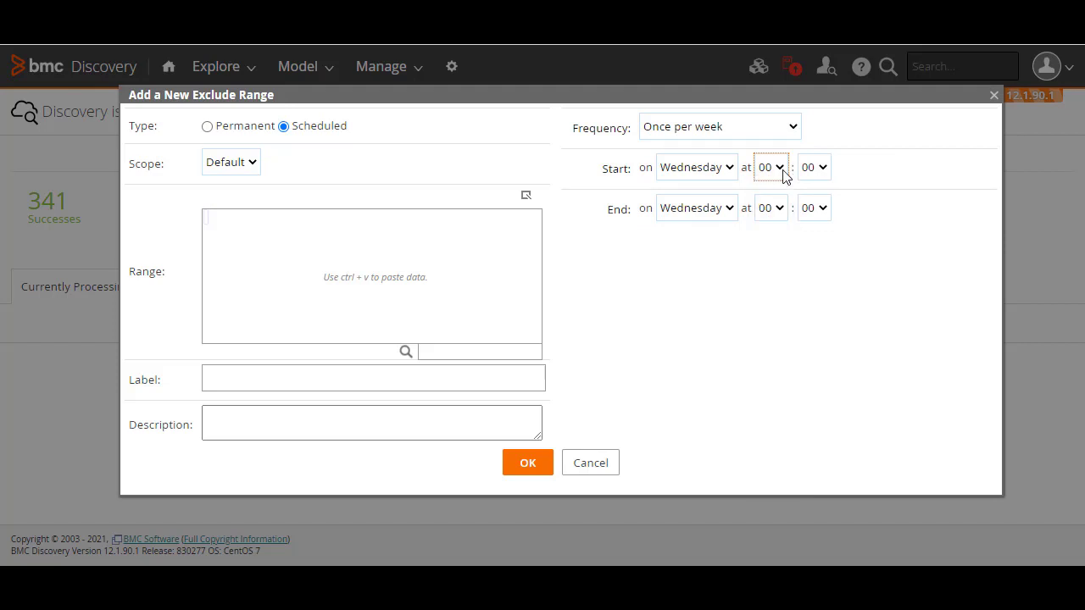
pyautogui.click(781, 210)
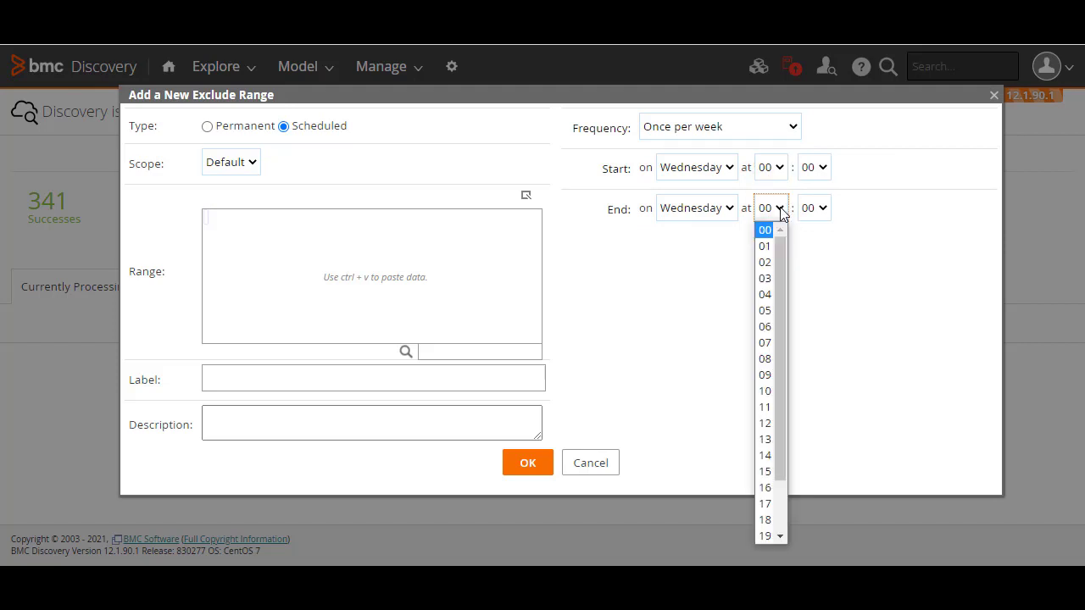
pyautogui.click(781, 210)
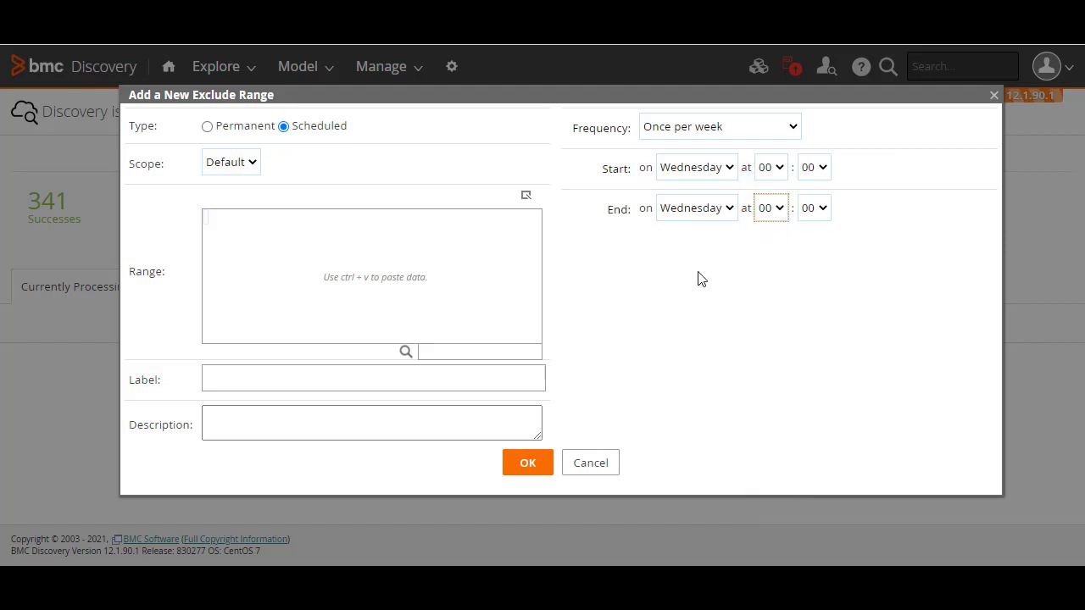
# - Make the exclude range Permanent in the Default scope and paste in the IP range
pyautogui.click(231, 128)
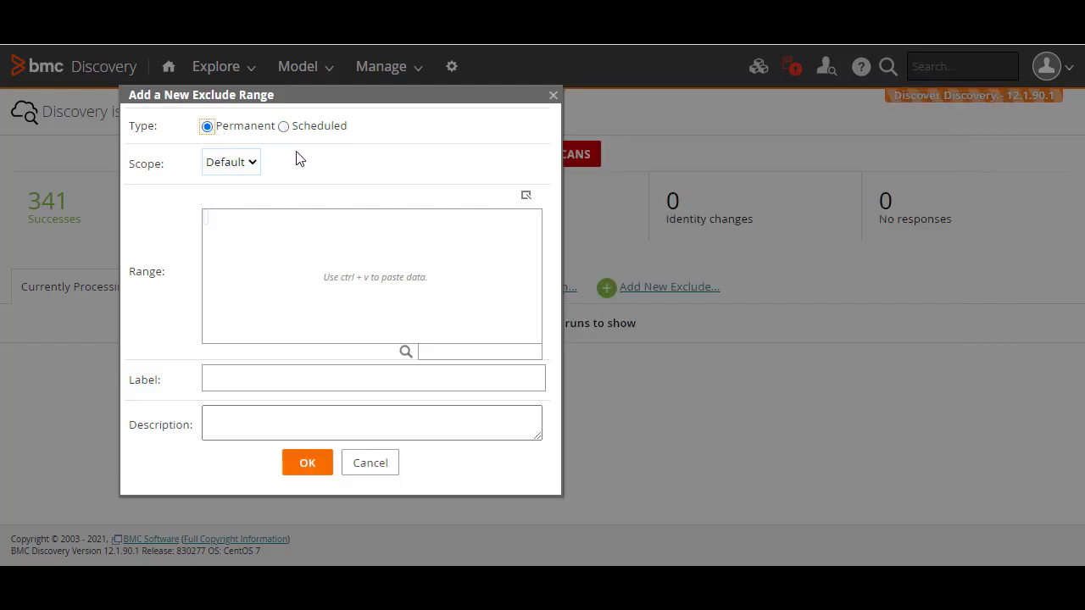
pyautogui.click(257, 167)
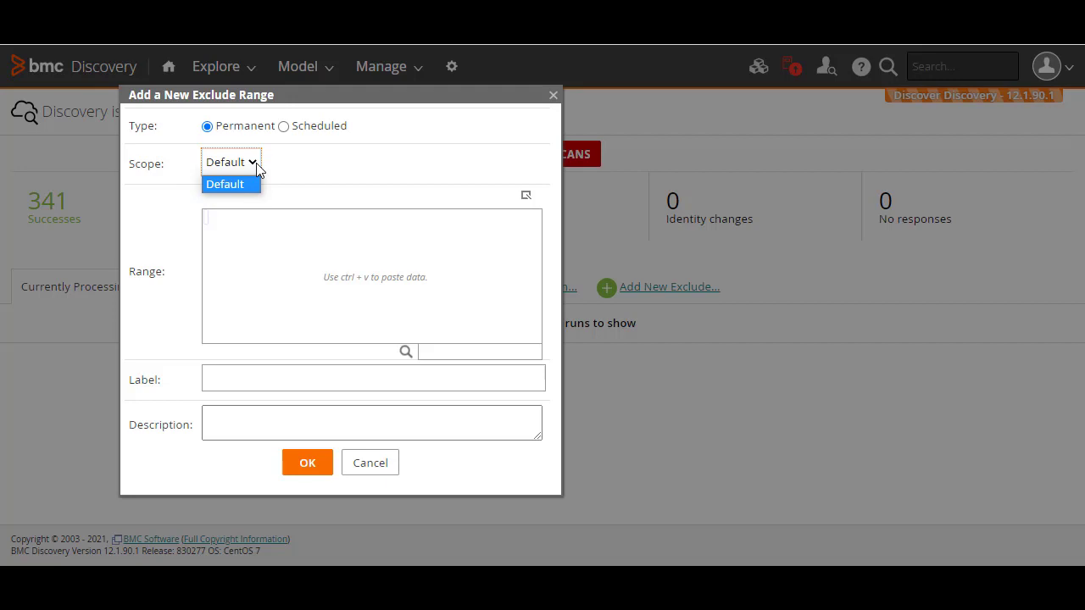
pyautogui.click(257, 167)
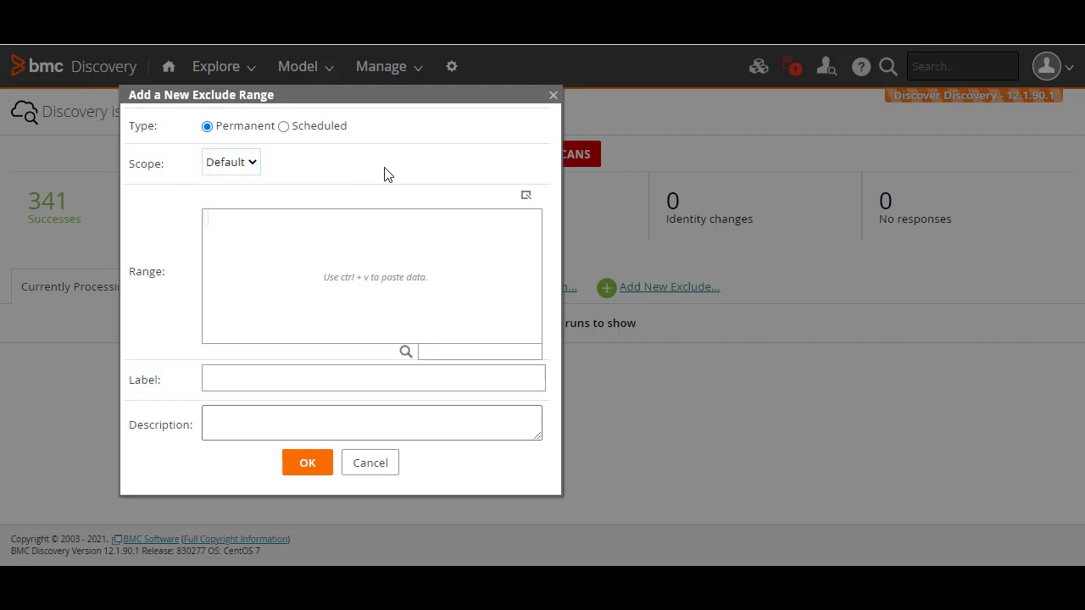
pyautogui.click(367, 229)
pyautogui.hotkey('ctrl', 'v')
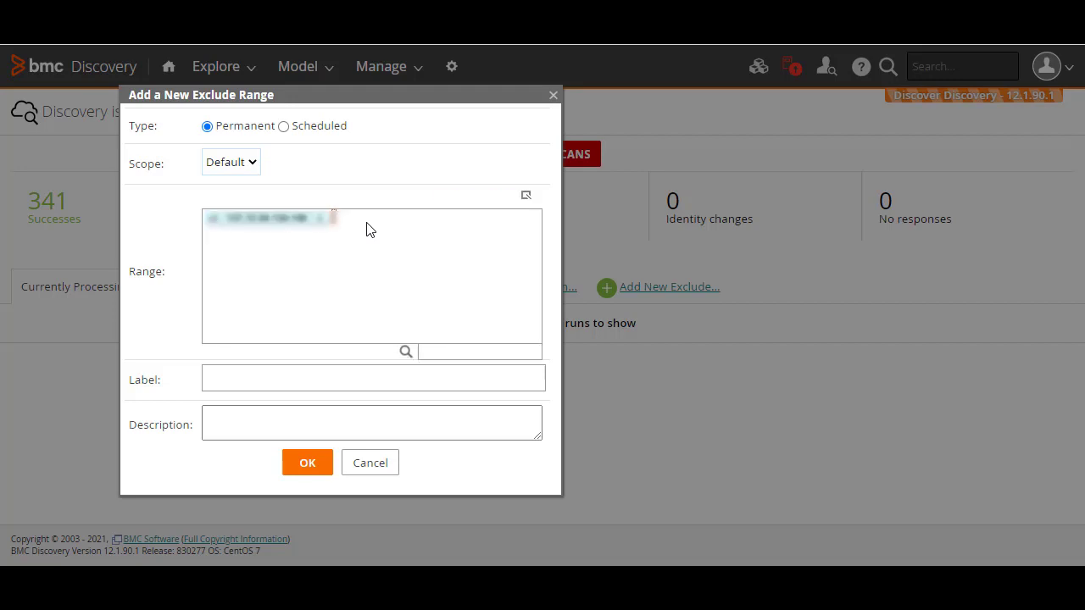
# - Label the range 'exclude_01' with description 'legacy apps' and save it
pyautogui.click(366, 379)
pyautogui.write('exclude_01')
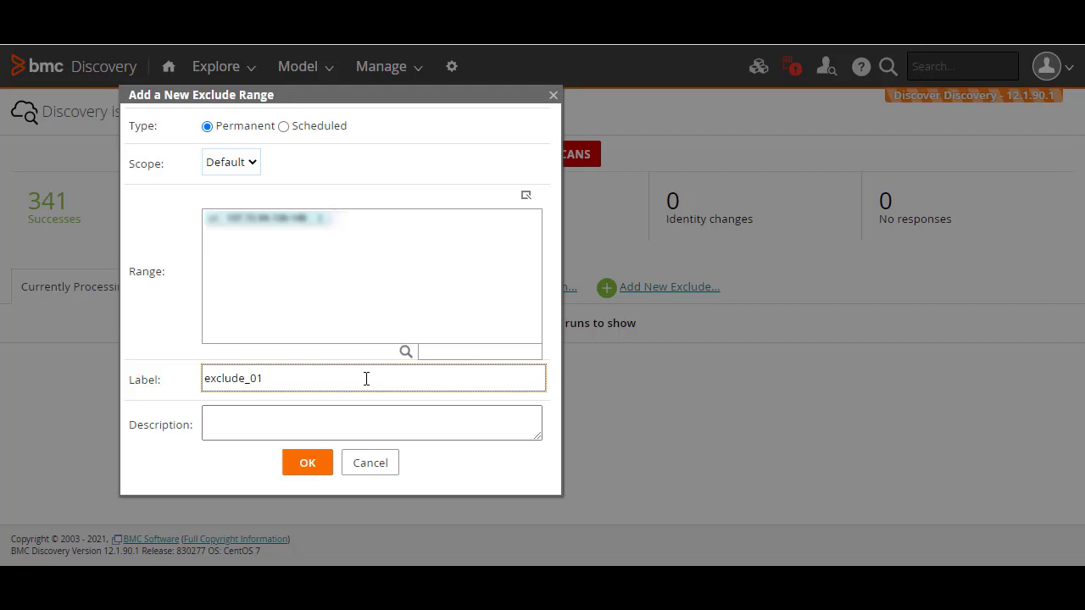
pyautogui.click(367, 423)
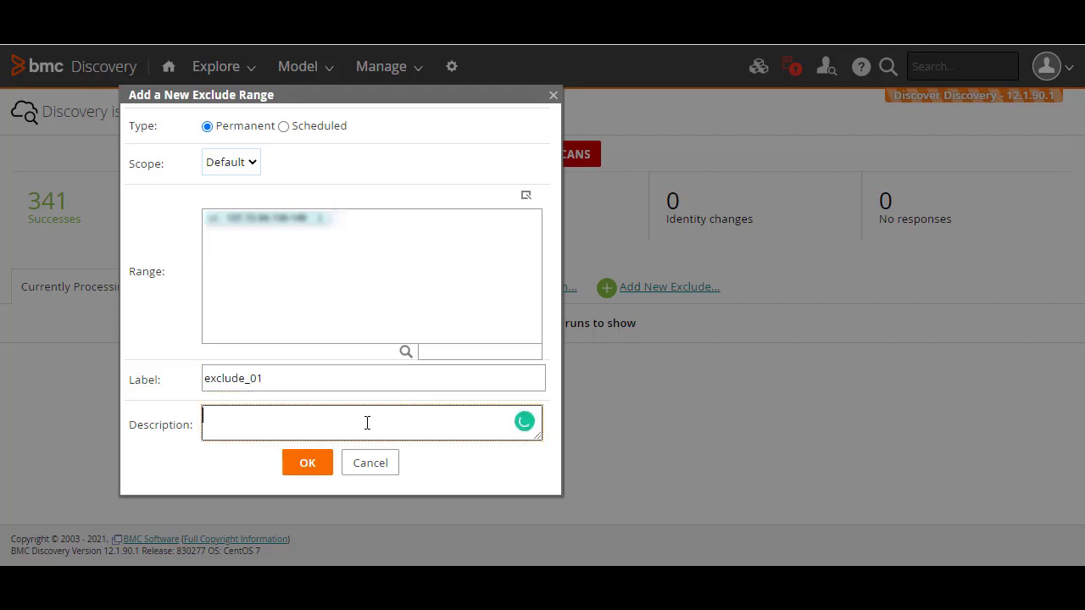
pyautogui.write('legacy apps')
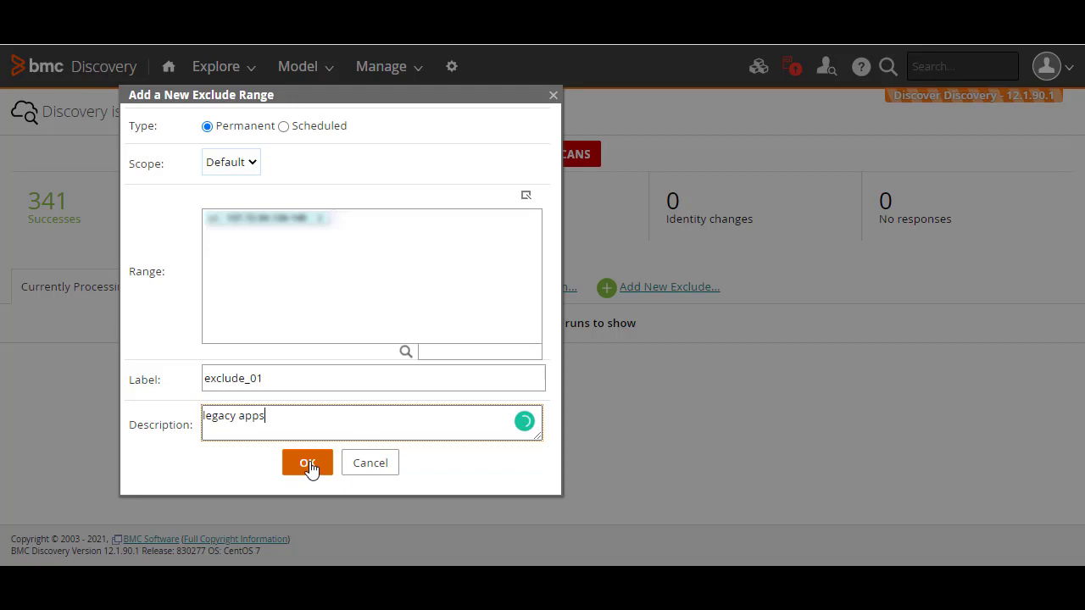
pyautogui.click(307, 463)
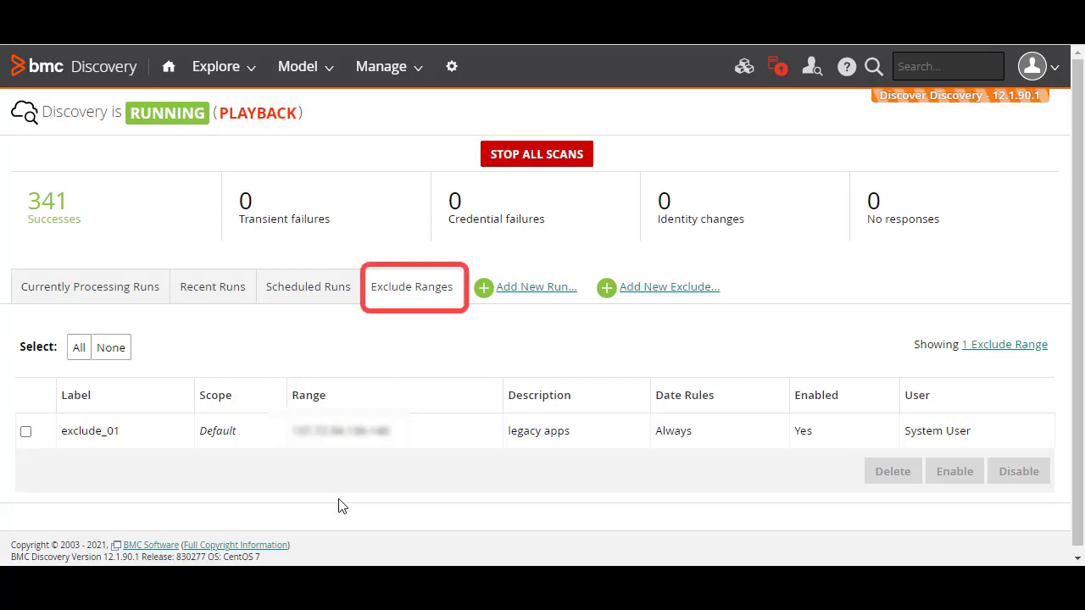
# - Tick the checkbox next to exclude_01 in the Exclude Ranges list
pyautogui.click(25, 431)
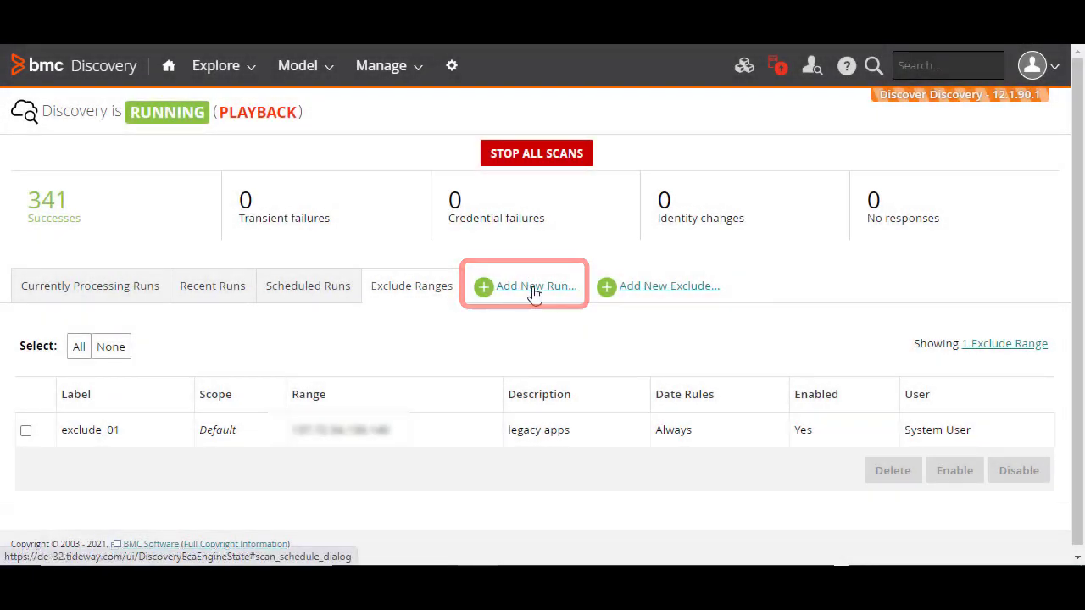
# - Open a new run form, preview the Scheduled options, then return timing to Snapshot
pyautogui.click(533, 292)
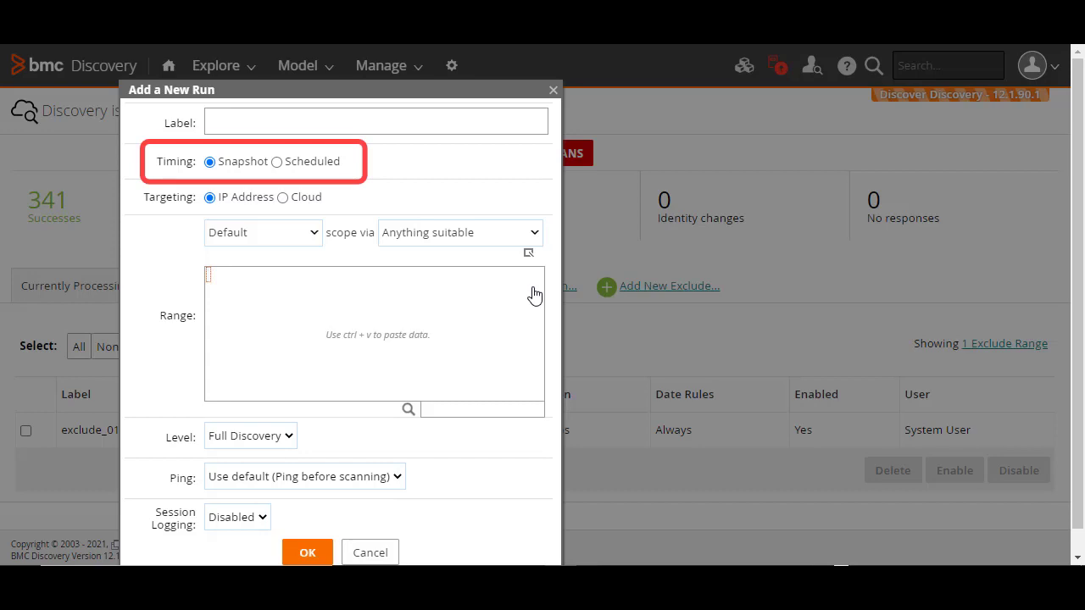
pyautogui.click(277, 162)
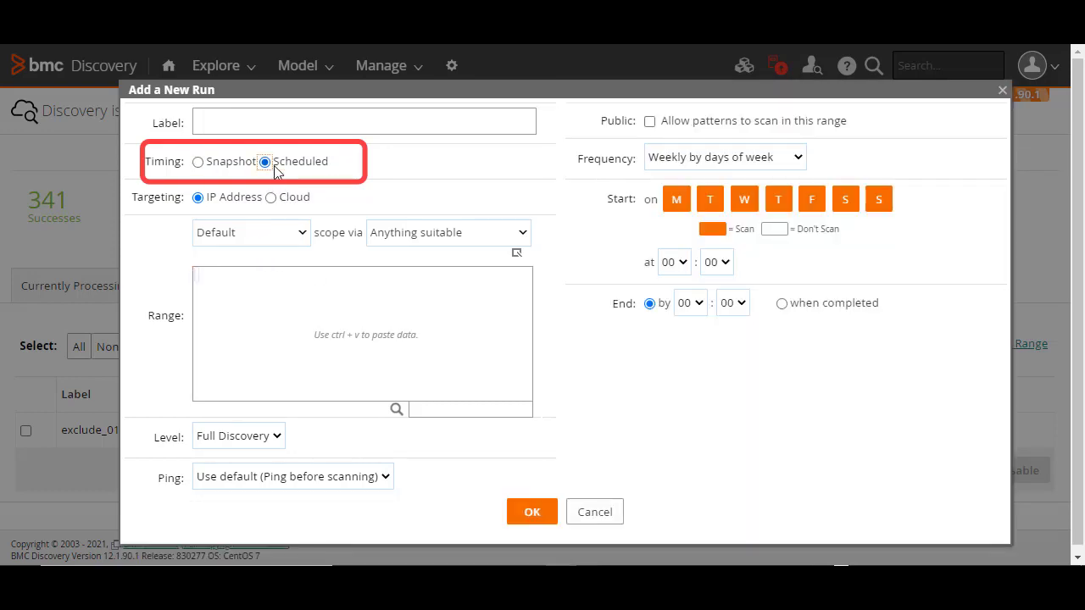
pyautogui.click(197, 162)
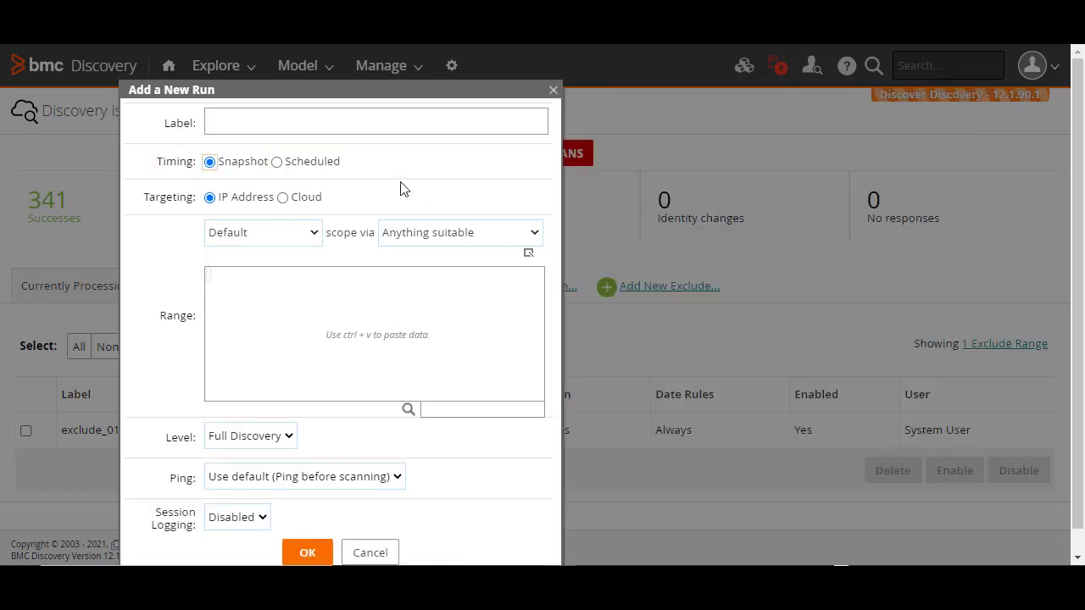
# - Label the run 'snapshot_01', keep Default scope via Anything suitable, and paste the IP addresses
pyautogui.click(357, 122)
pyautogui.write('snapshot_01')
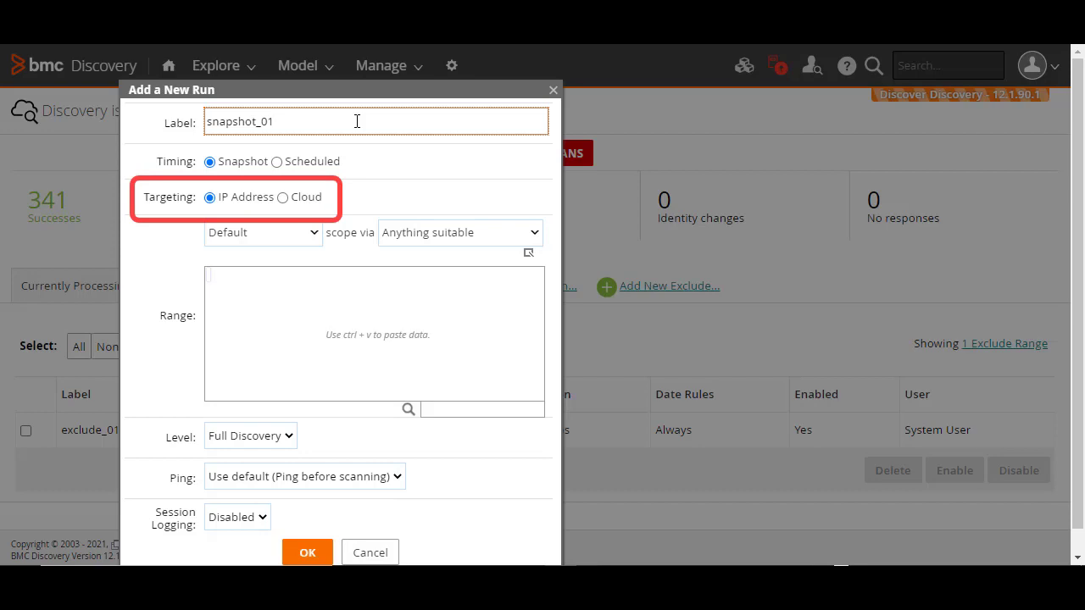
pyautogui.click(317, 242)
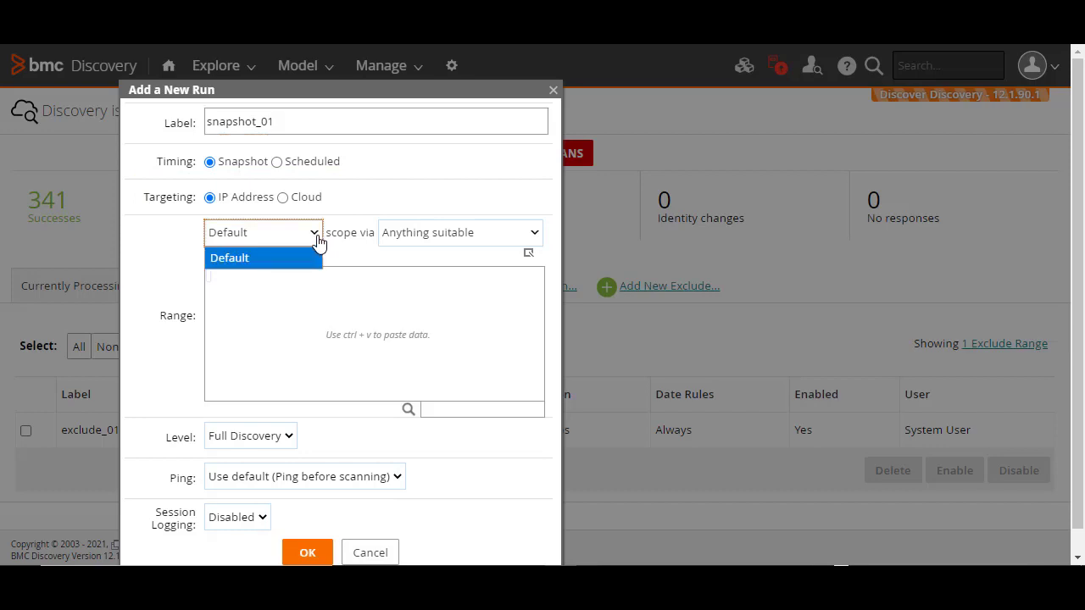
pyautogui.click(318, 242)
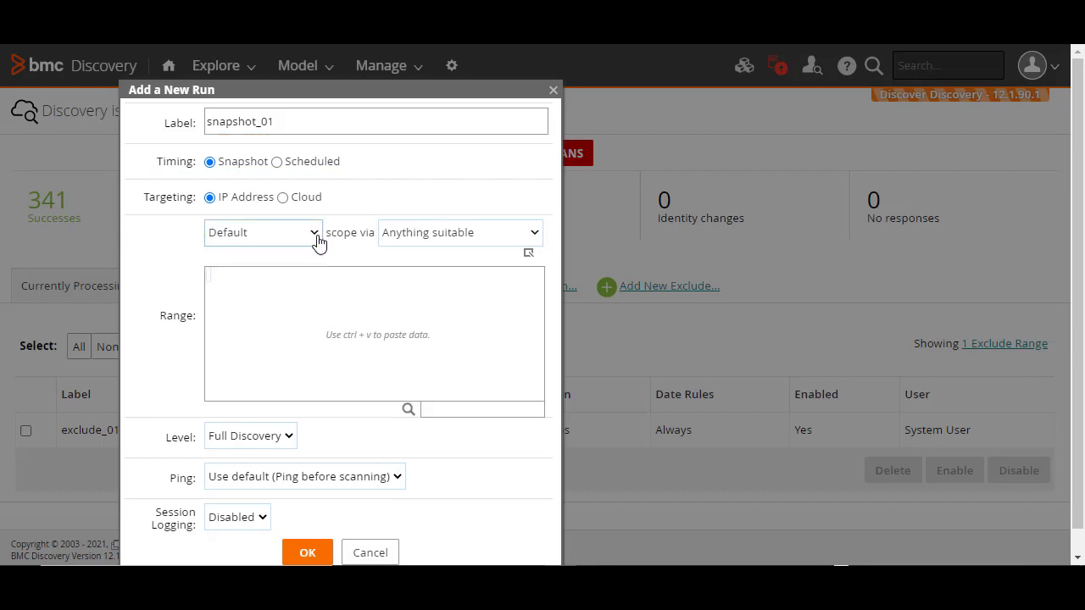
pyautogui.click(538, 240)
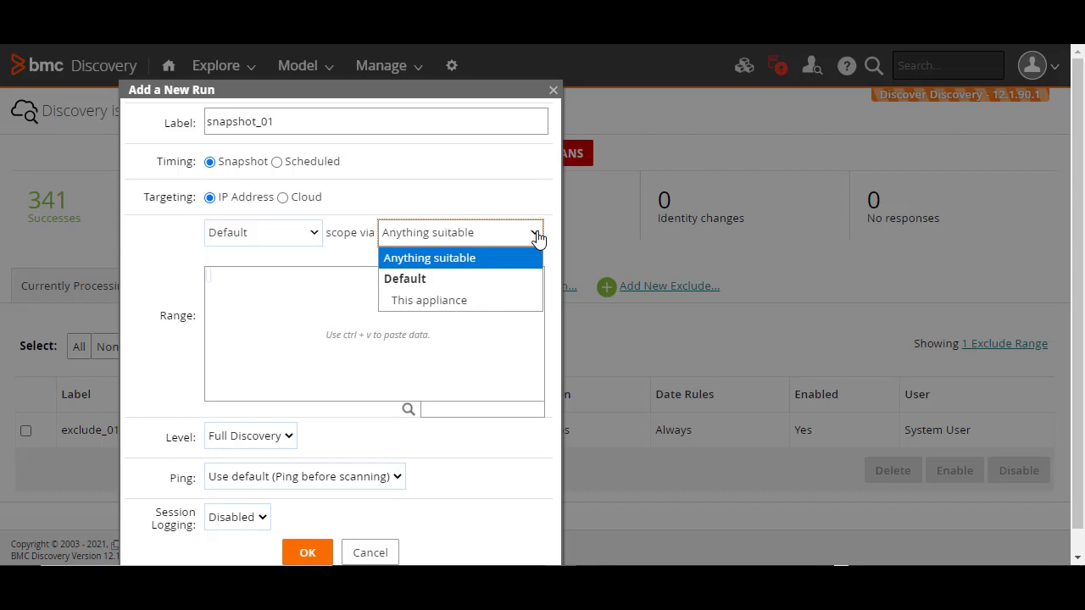
pyautogui.click(538, 240)
pyautogui.write('10.201.56.24, 10.201.8.202, 10.201.12.132, 10.201.17.216, 10.201.12.131, 10.201.8.203, 10.201.56.25')
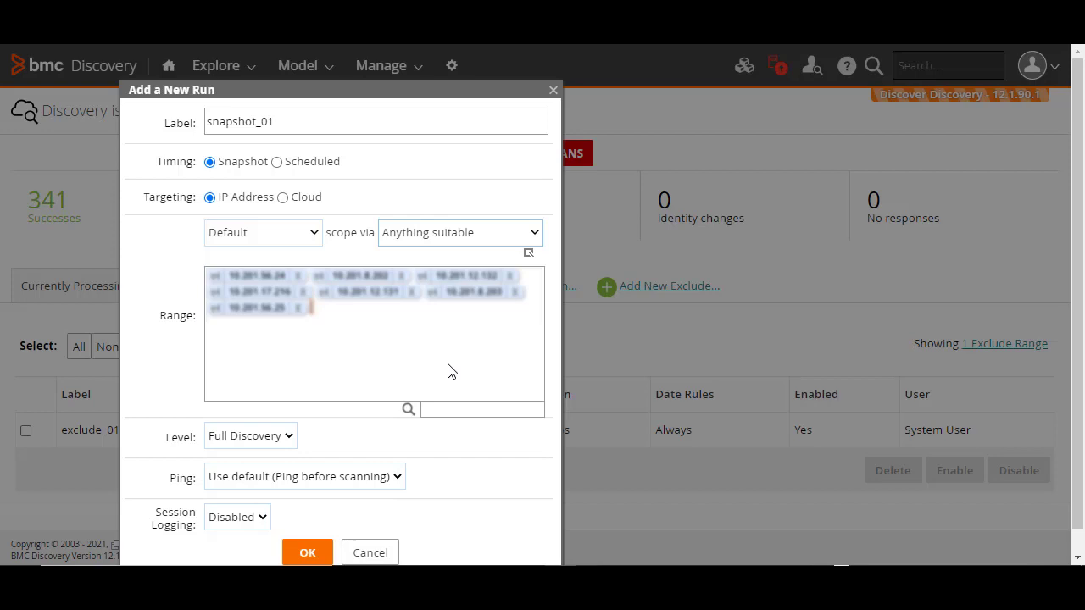
# - Keep Full Discovery, default ping and disabled session logging, then submit snapshot_01
pyautogui.click(290, 437)
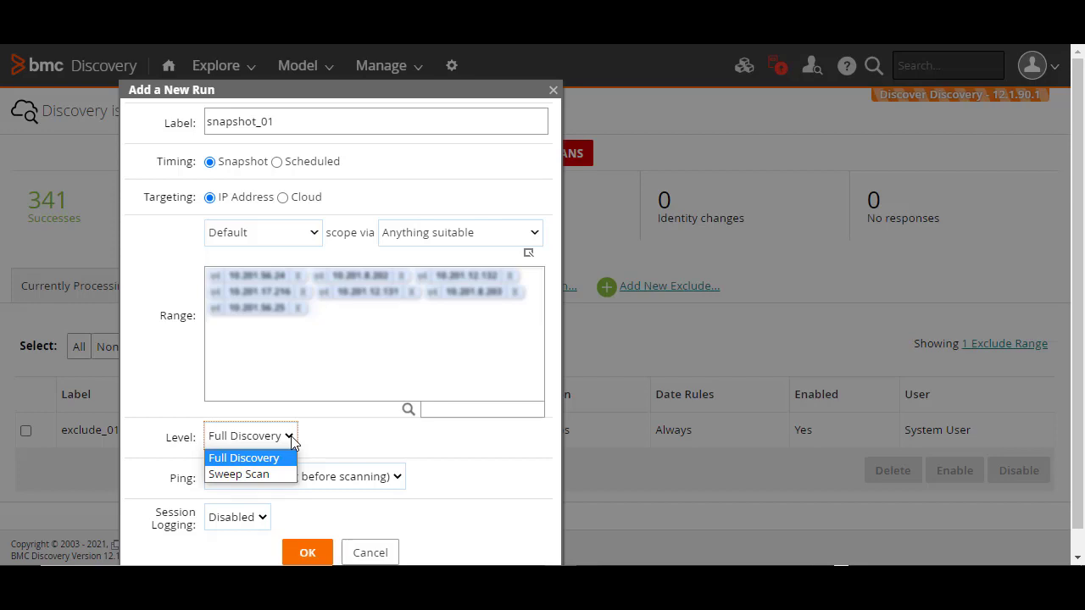
pyautogui.click(290, 439)
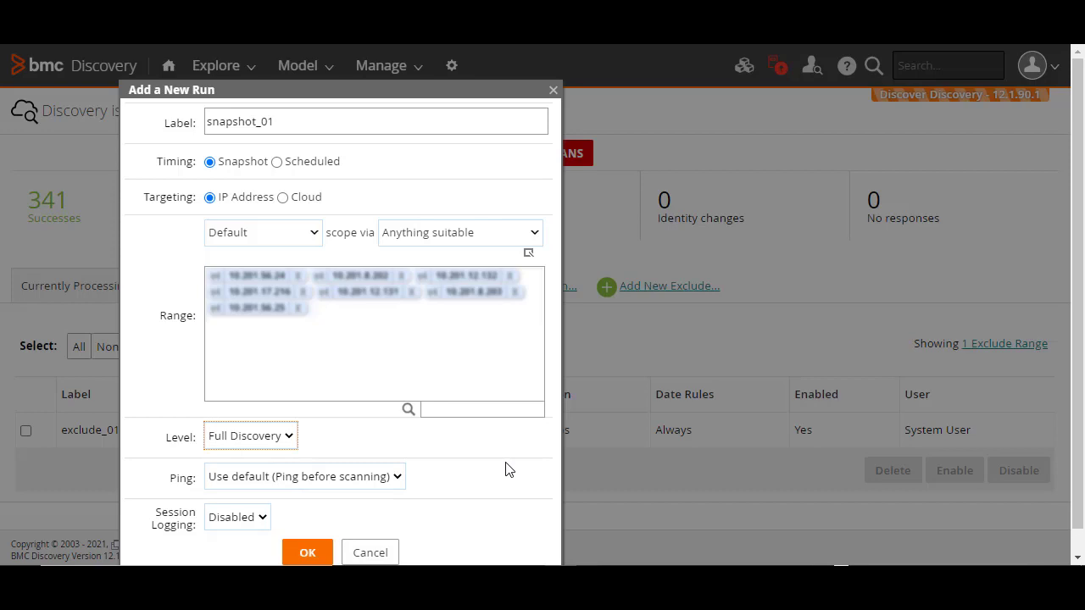
pyautogui.scroll(-1, 506, 469)
pyautogui.click(396, 450)
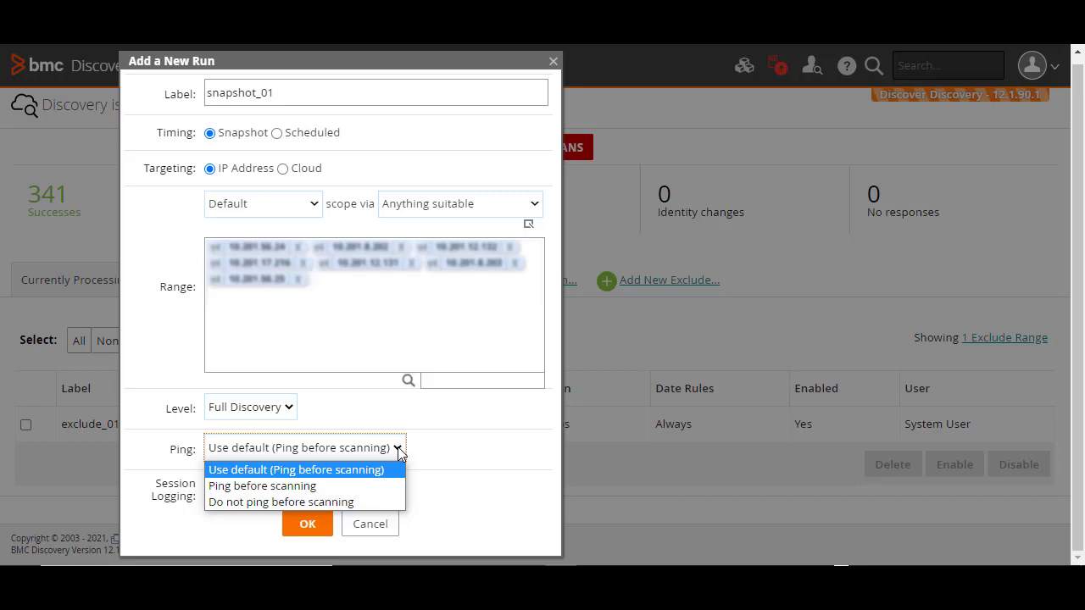
pyautogui.click(398, 452)
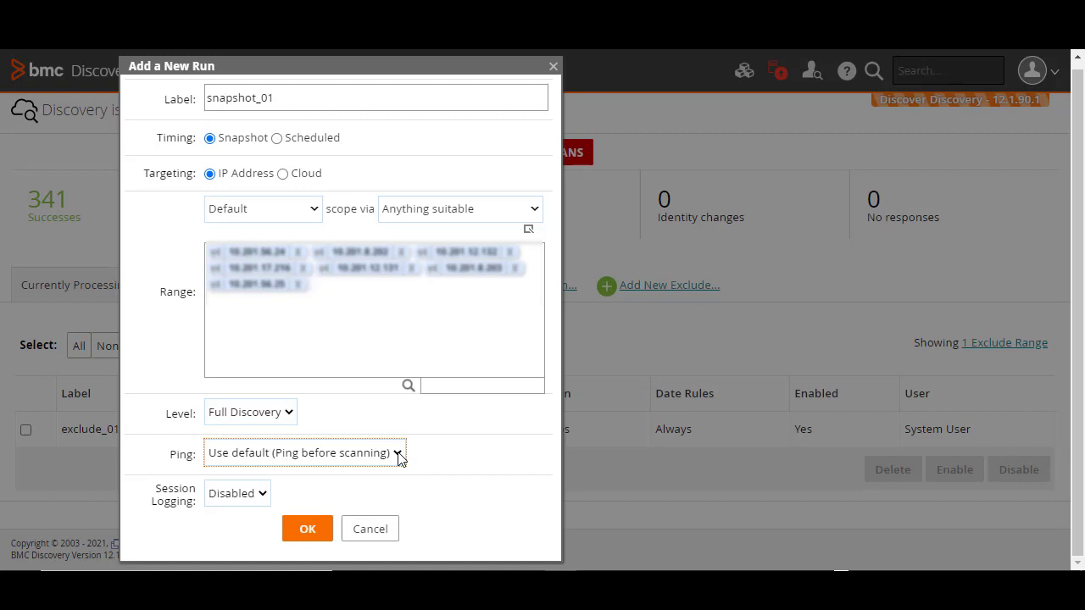
pyautogui.click(265, 495)
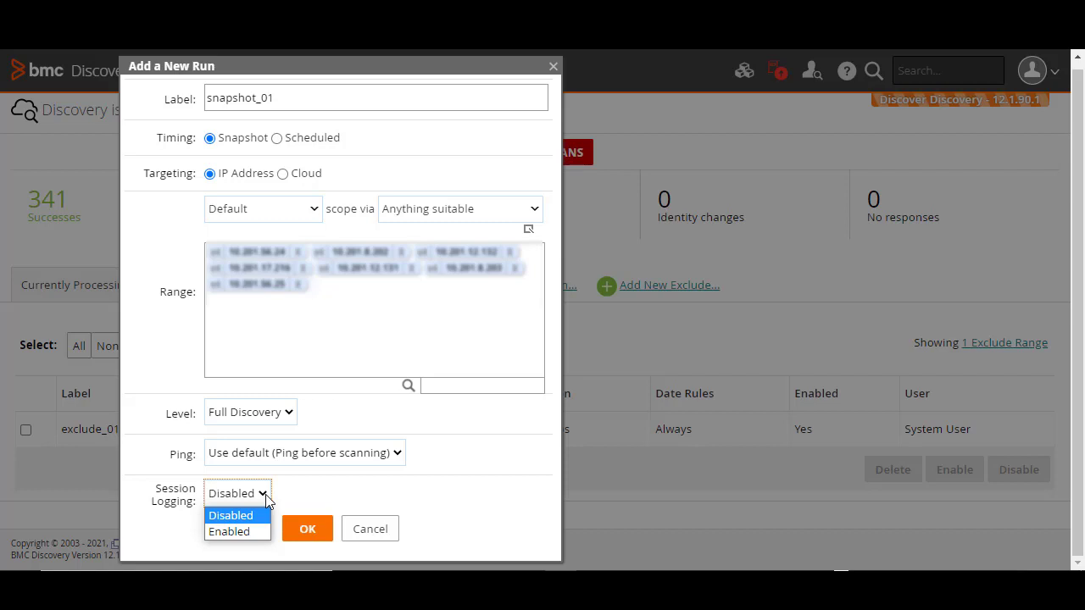
pyautogui.click(265, 494)
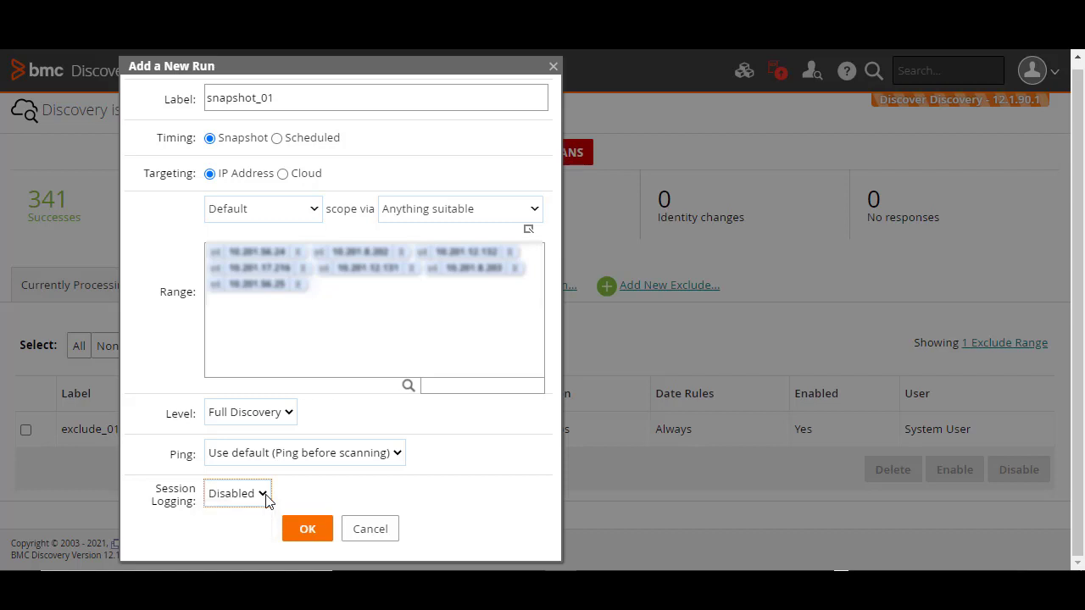
pyautogui.click(306, 534)
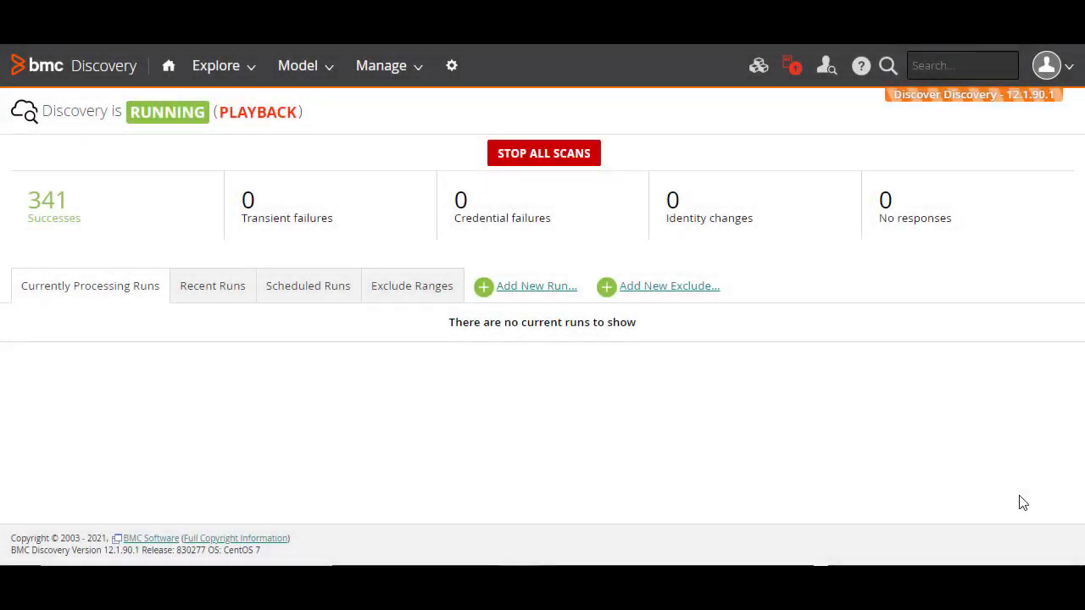
# - Show Recent Runs to see snapshot_01 listed as a completed 7-endpoint scan
pyautogui.click(211, 284)
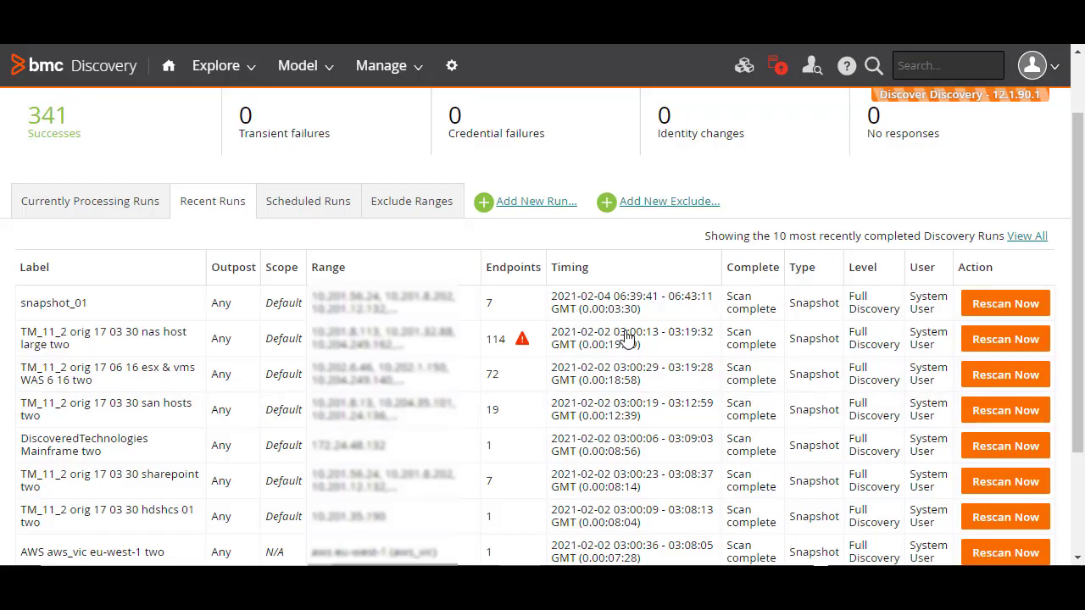
# - Create a new run labelled 'schedule_01' and make it Scheduled
pyautogui.click(533, 204)
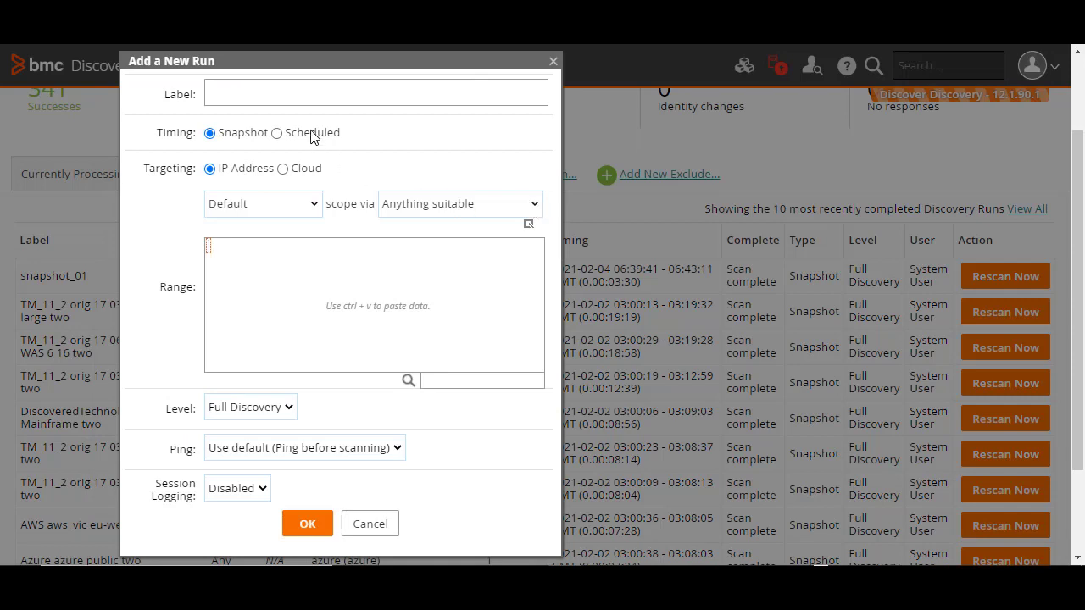
pyautogui.click(336, 92)
pyautogui.write('schedule_01')
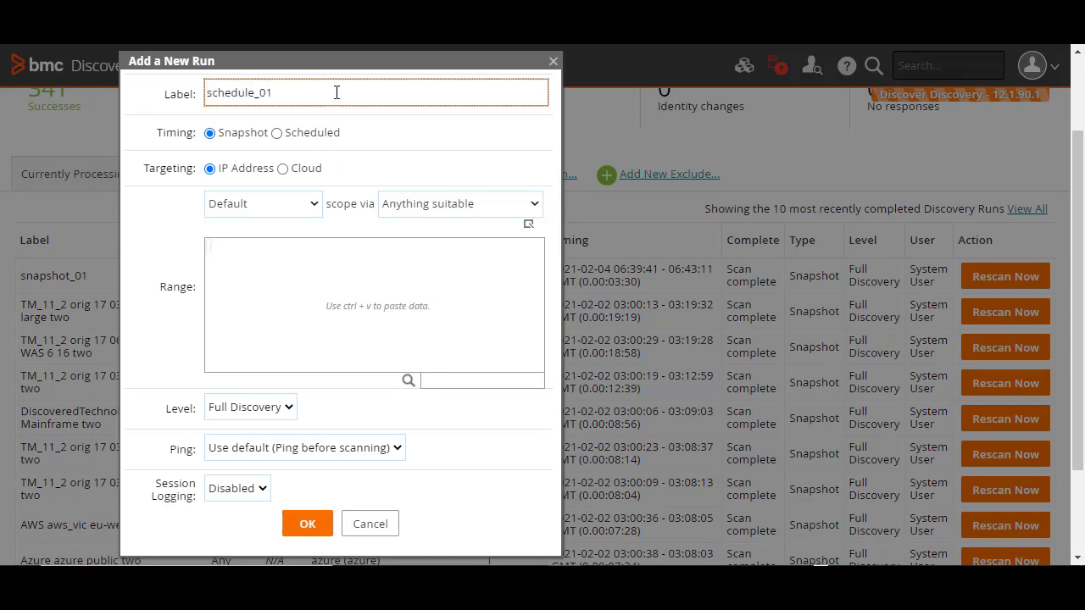
pyautogui.click(276, 134)
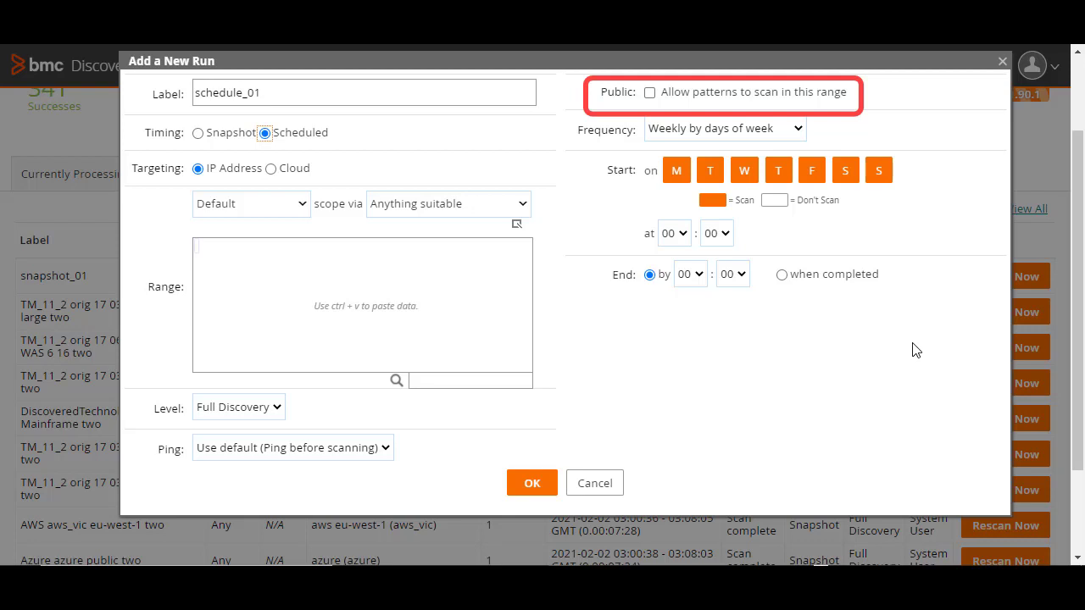
# - Keep weekly-by-days frequency, exclude Sunday, and set the start hour to 12
pyautogui.click(800, 130)
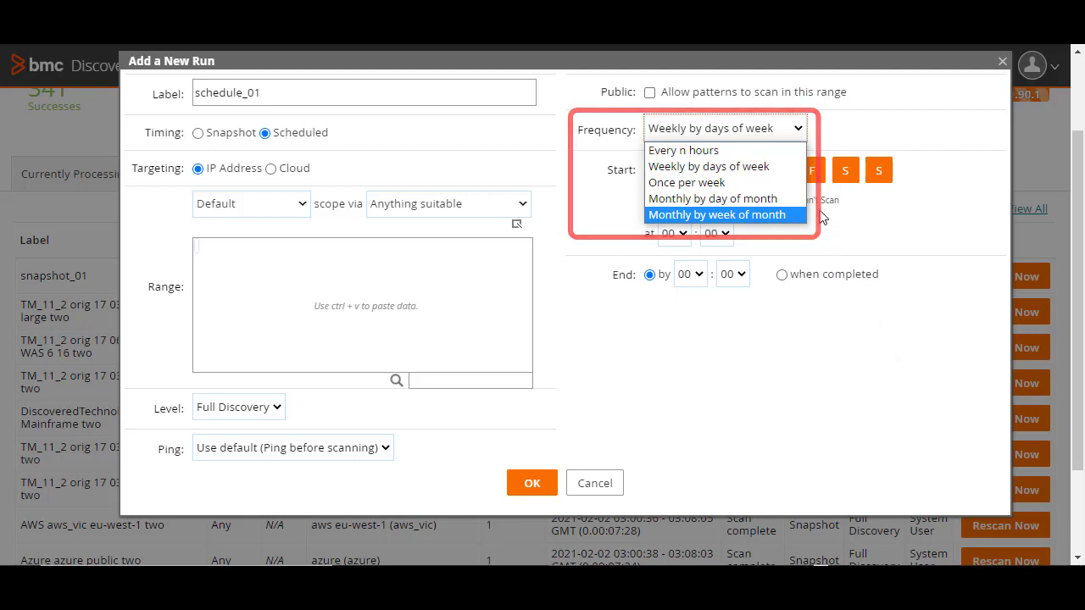
pyautogui.click(992, 265)
pyautogui.click(879, 171)
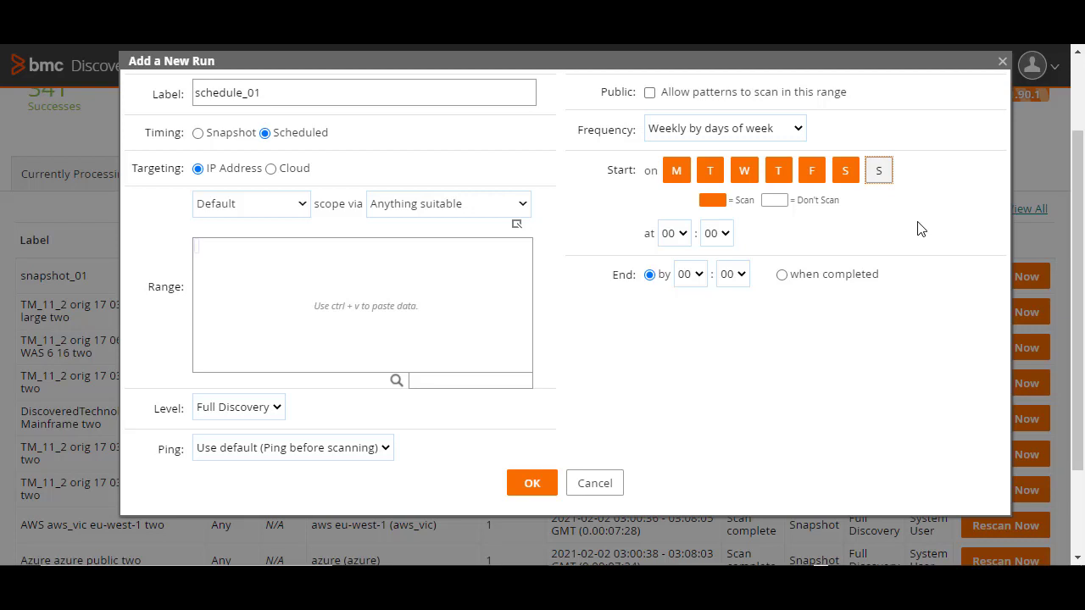
pyautogui.click(678, 234)
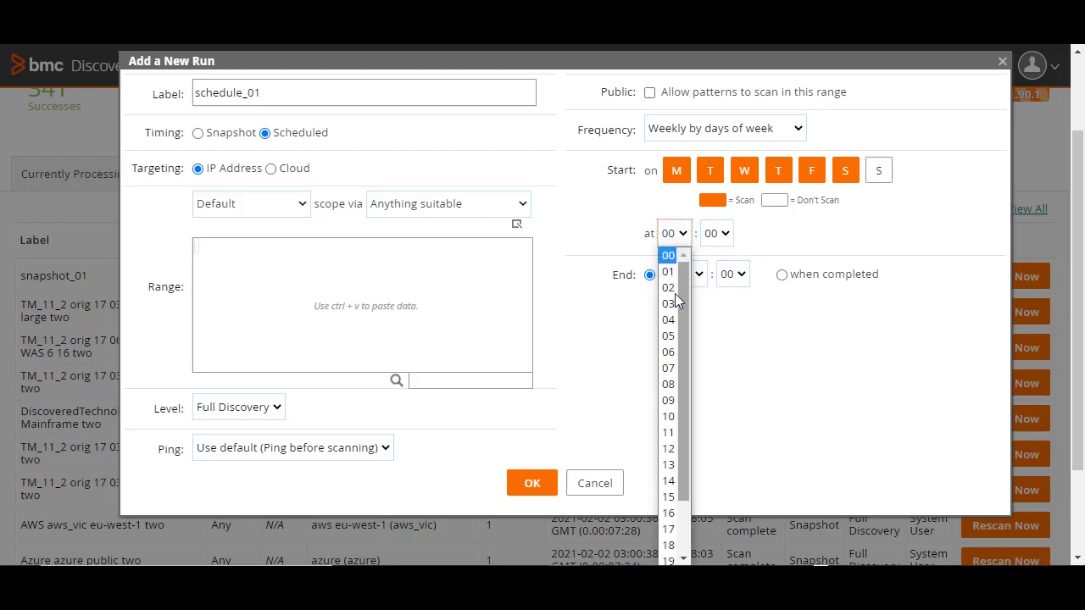
pyautogui.click(668, 449)
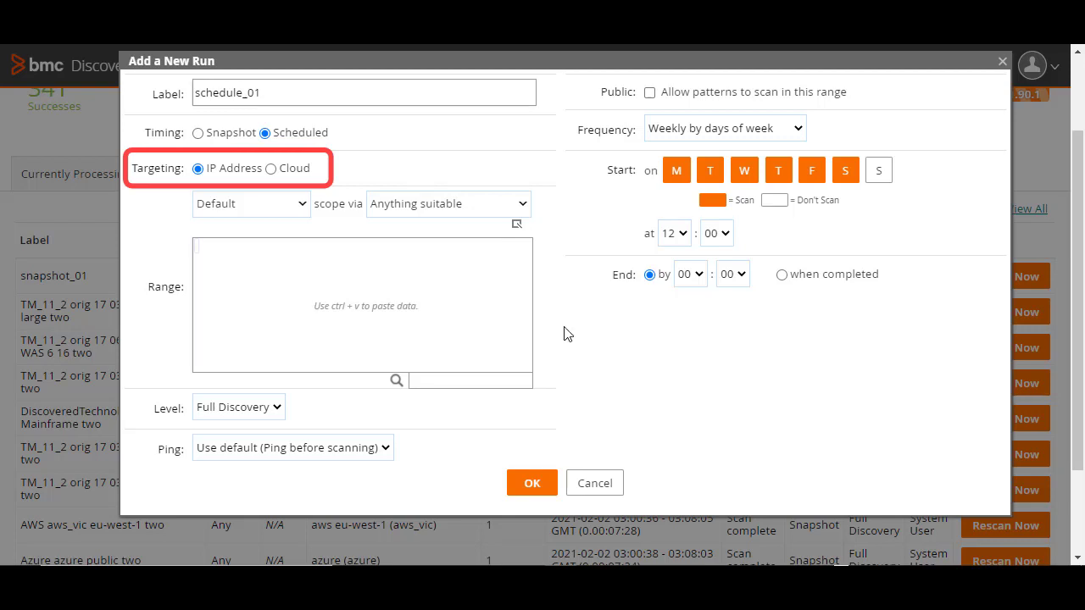
# - Switch targeting to Cloud with provider Amazon Web Services and credential aws_vic
pyautogui.click(271, 170)
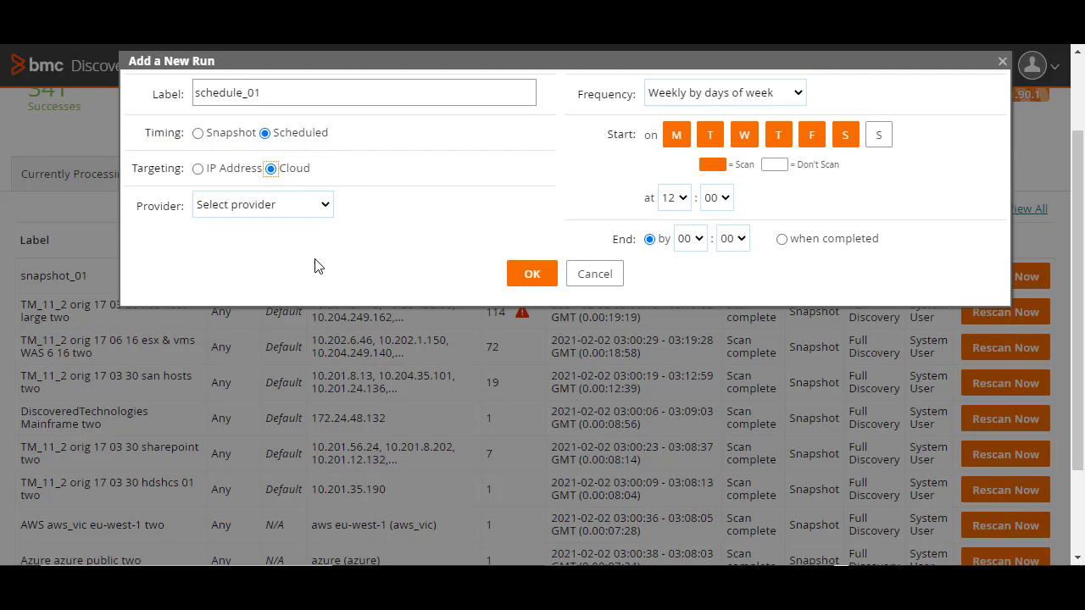
pyautogui.click(326, 206)
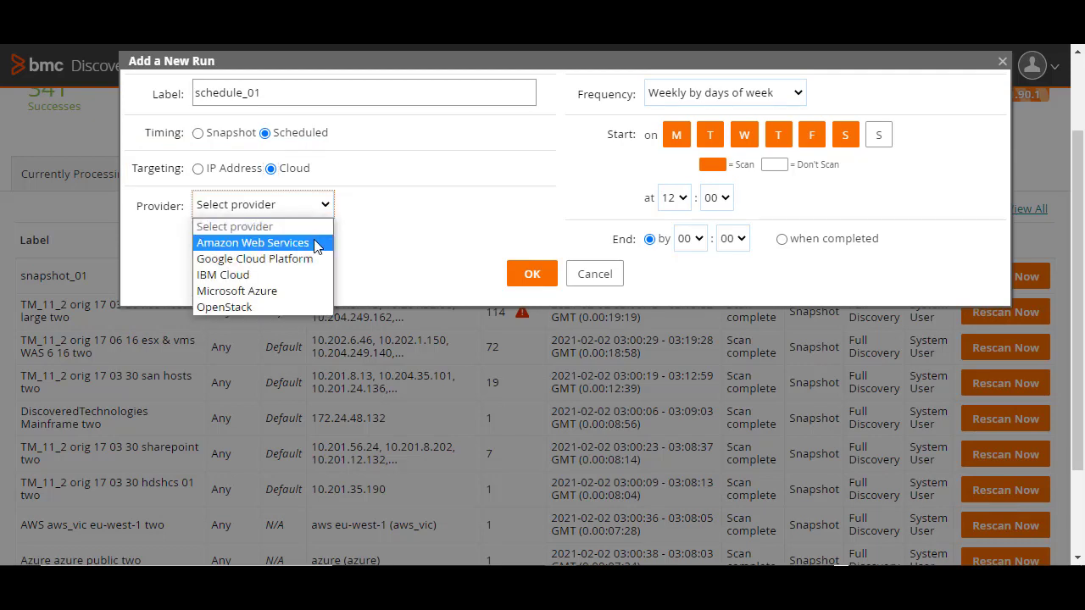
pyautogui.click(314, 248)
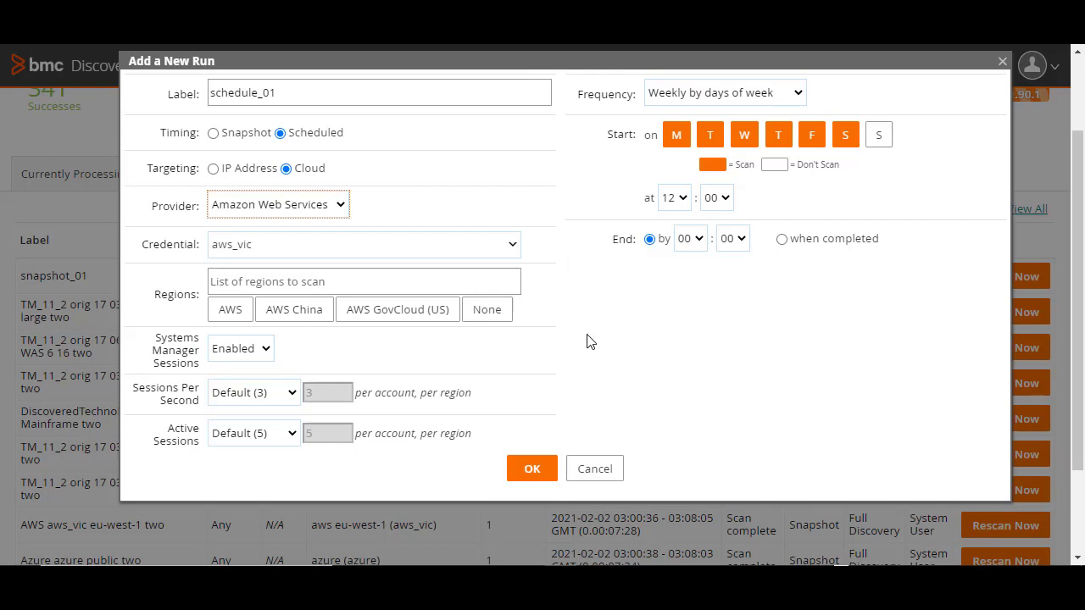
pyautogui.click(512, 246)
pyautogui.click(512, 246)
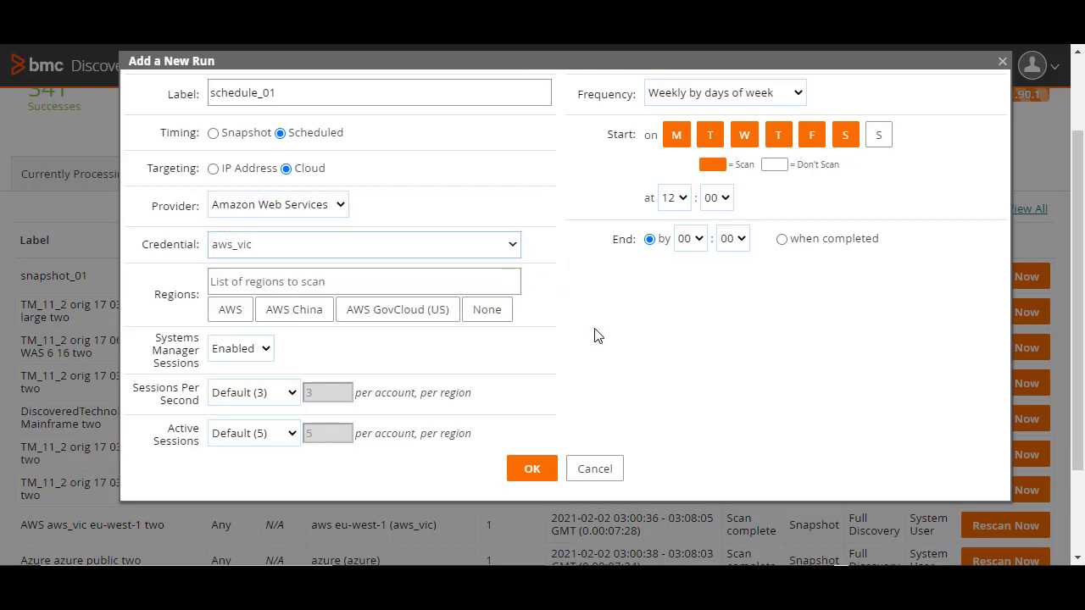
# - Add both AWS GovCloud (US) regions, keep Systems Manager sessions enabled, and save schedule_01
pyautogui.click(415, 312)
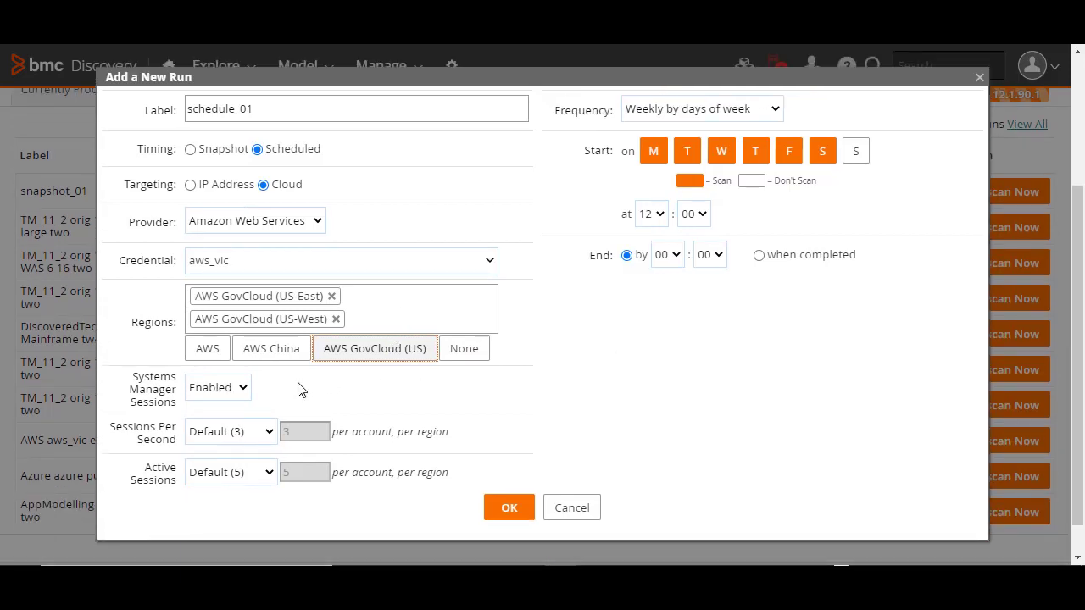
pyautogui.click(242, 389)
pyautogui.click(212, 426)
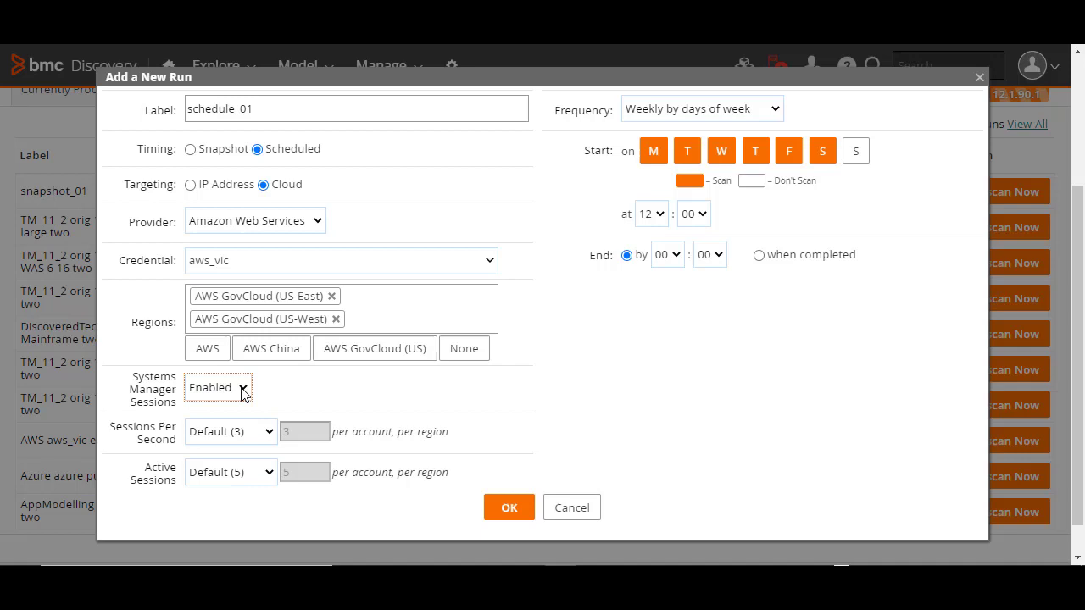
pyautogui.click(508, 507)
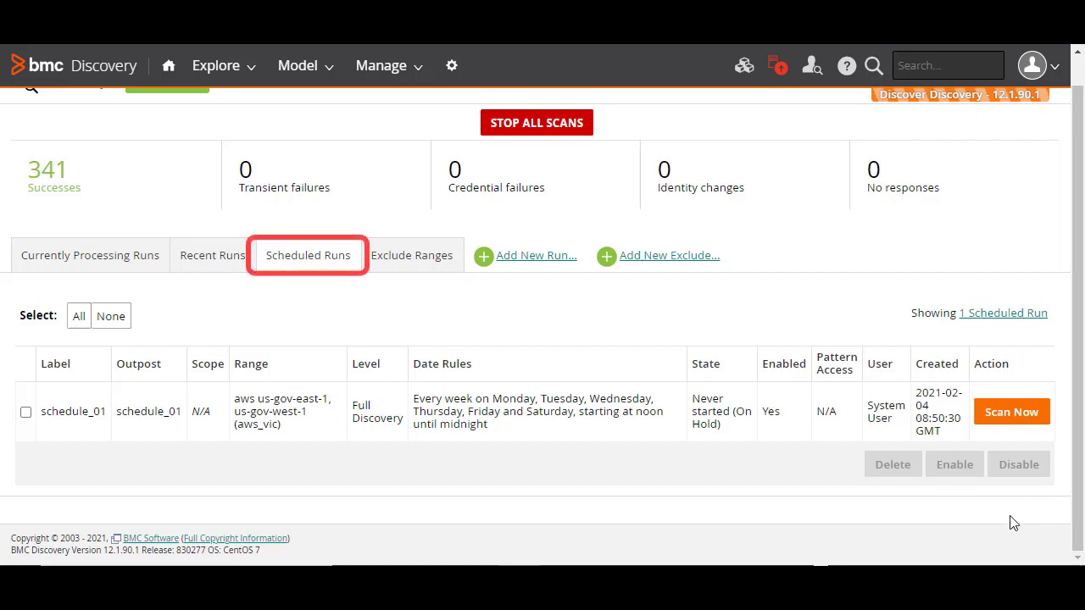
# - Edit schedule_01 to drop Saturday so it runs Monday–Friday, save, and tick its row
pyautogui.scroll(1, 1012, 522)
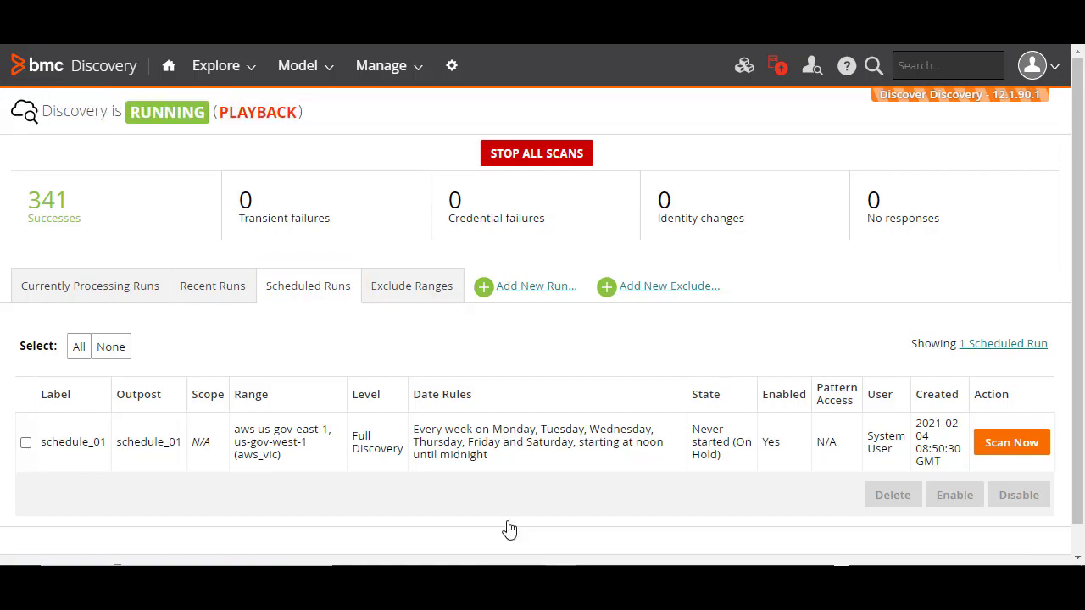
pyautogui.click(513, 442)
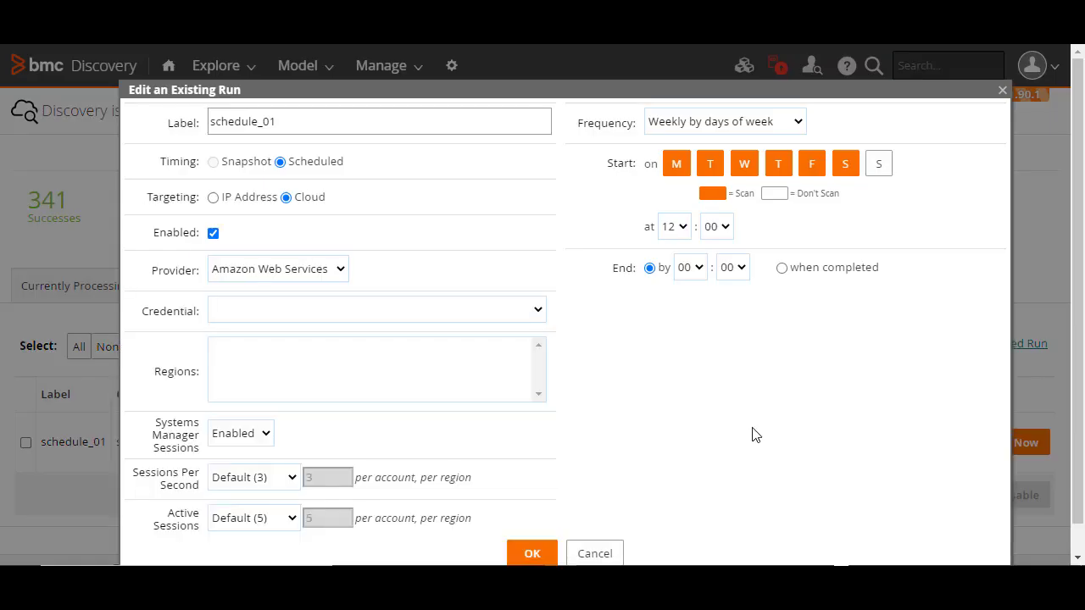
pyautogui.click(845, 164)
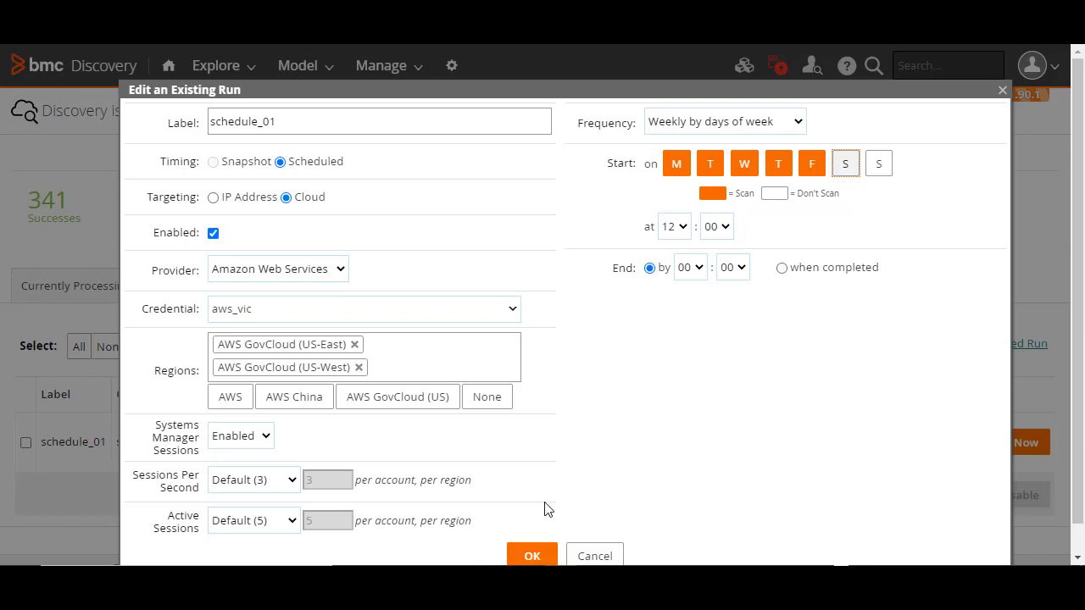
pyautogui.click(530, 556)
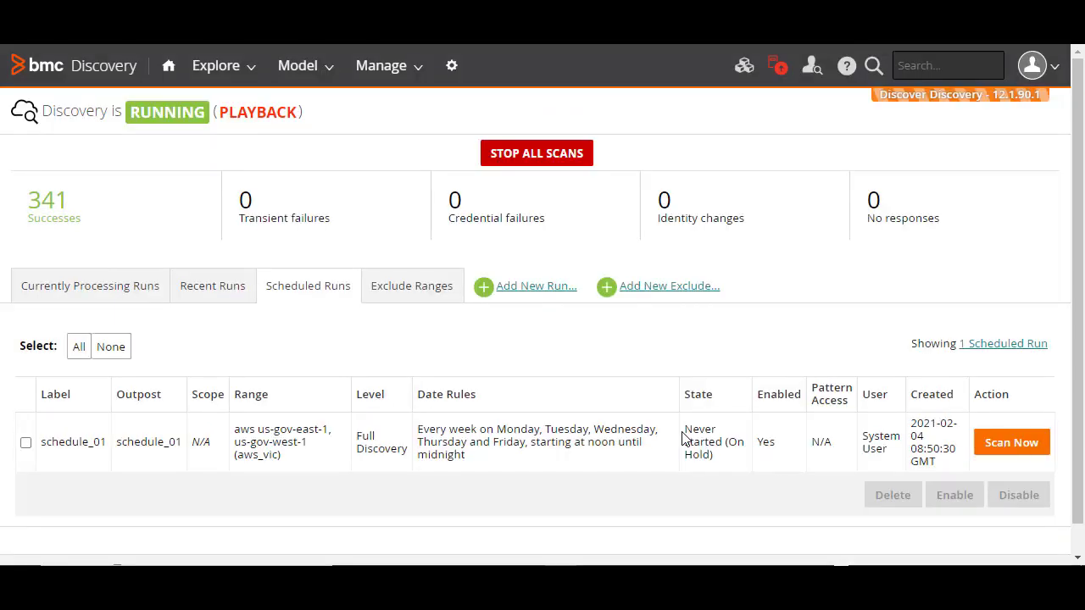
pyautogui.click(25, 443)
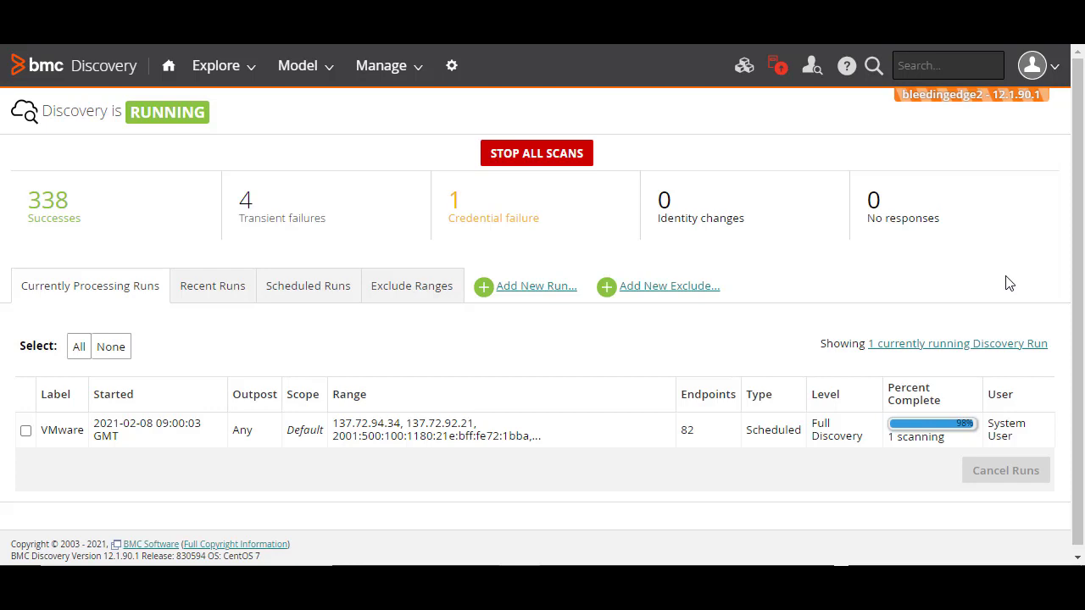
pyautogui.click(32, 211)
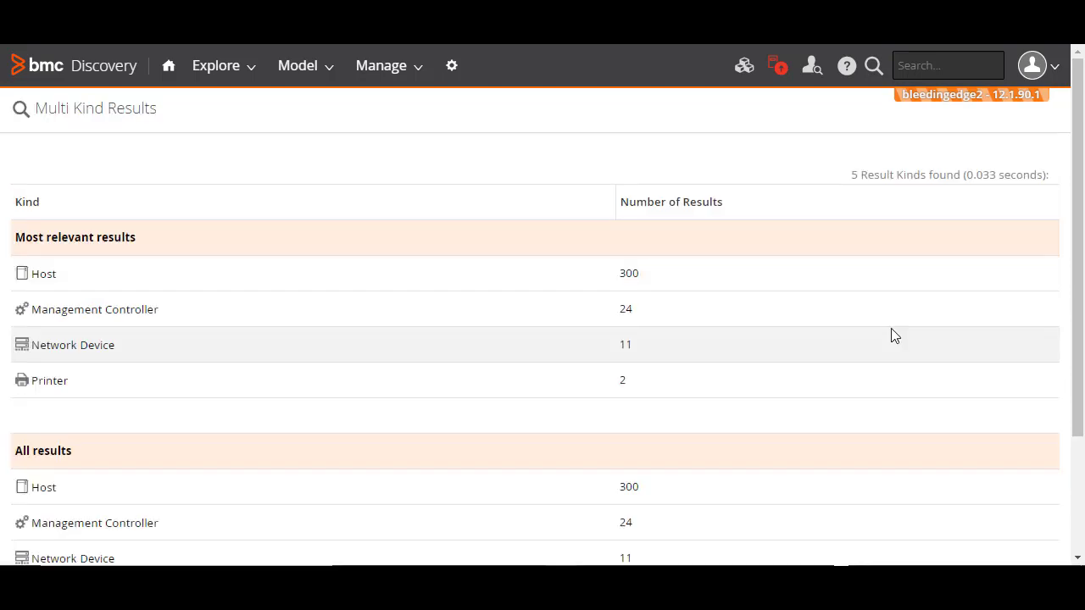
pyautogui.hotkey('alt', 'Left')
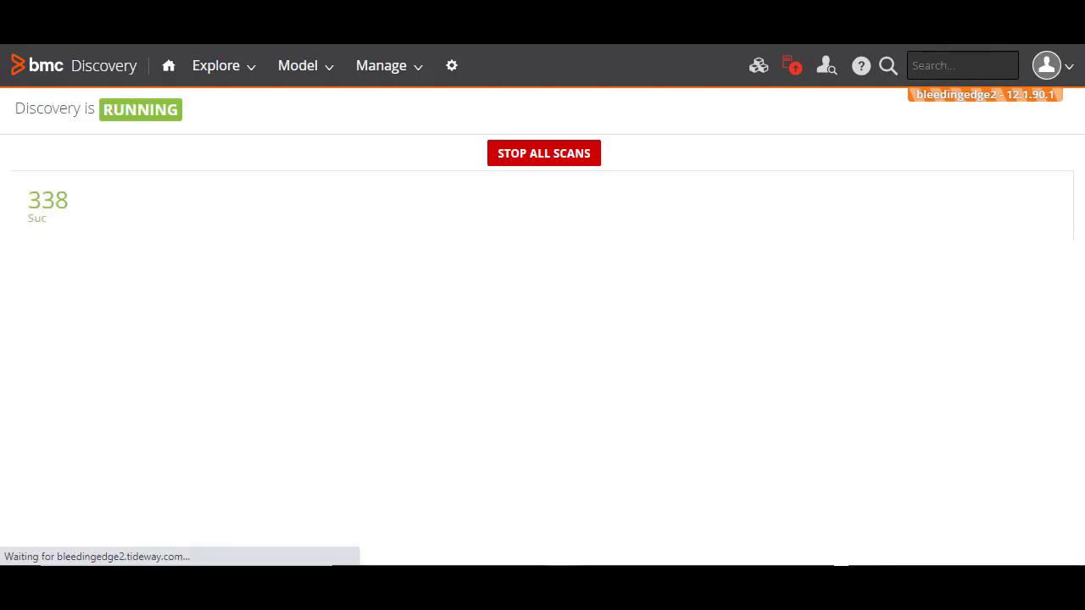